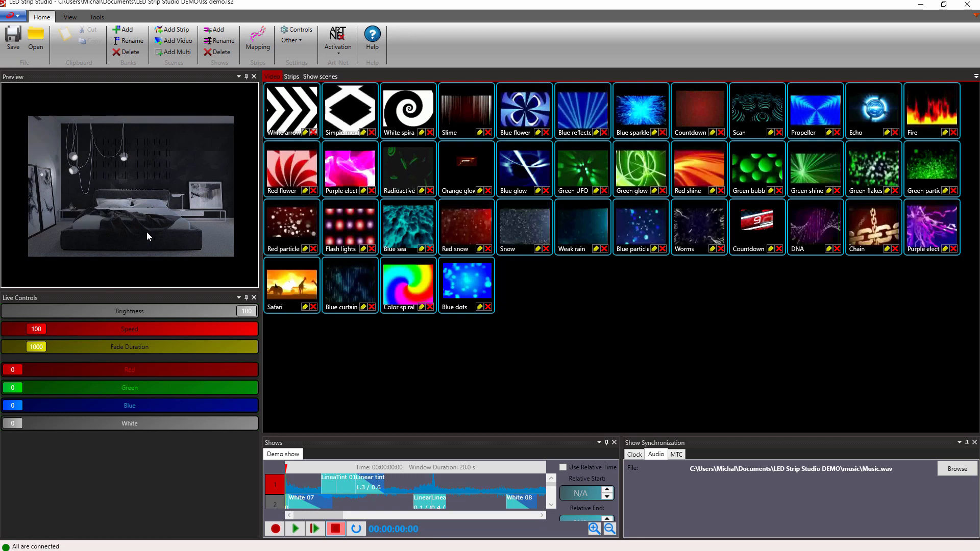
- Create a new, empty project
left_click(19, 16)
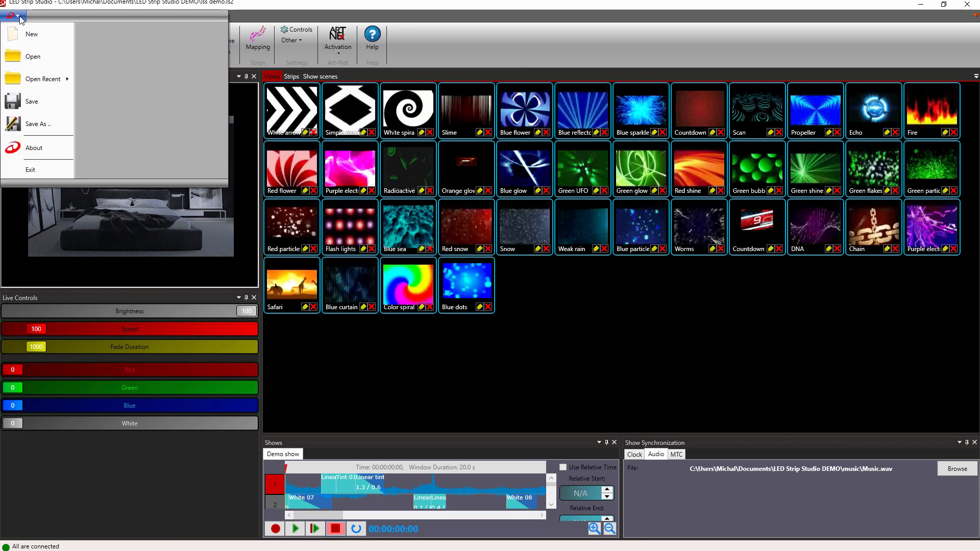
left_click(28, 34)
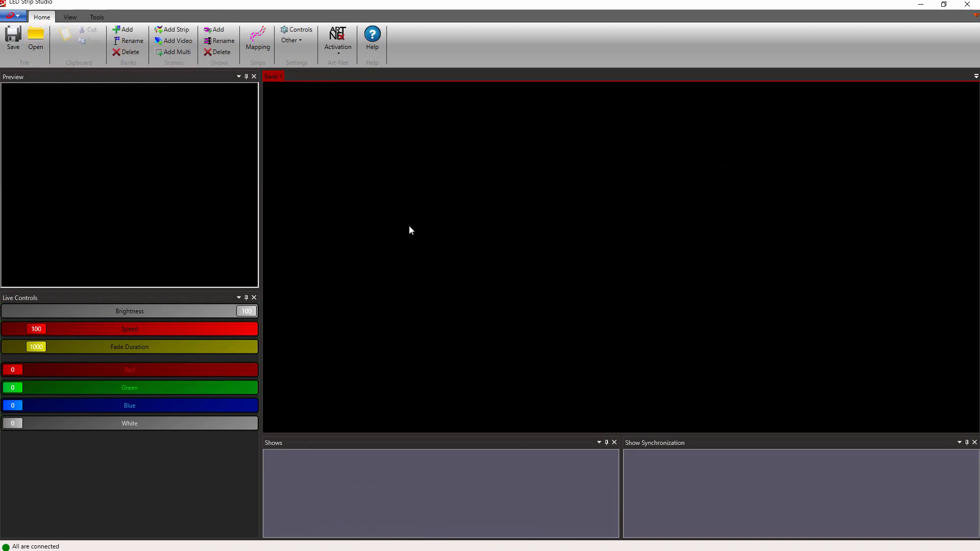
- Check the program's version information and close it again
left_click(15, 15)
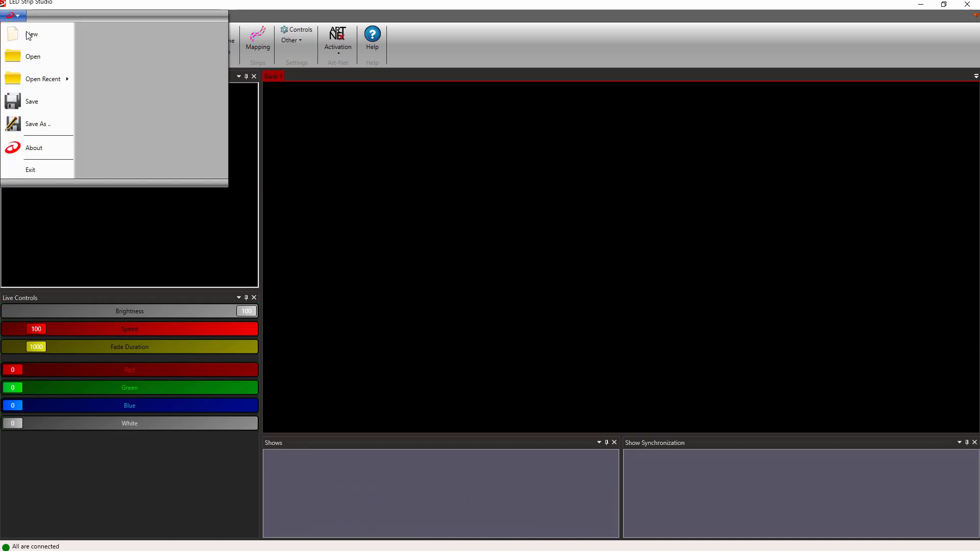
left_click(28, 150)
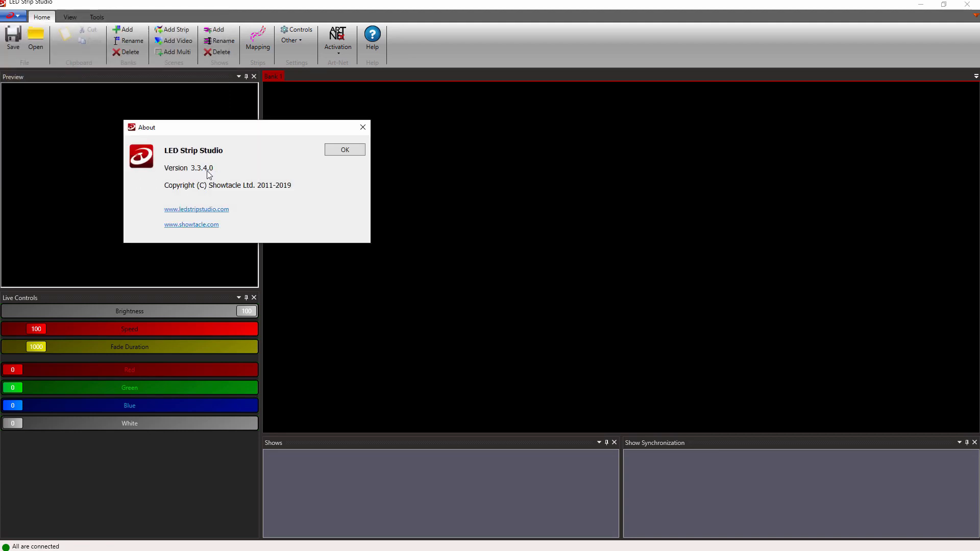
left_click(344, 151)
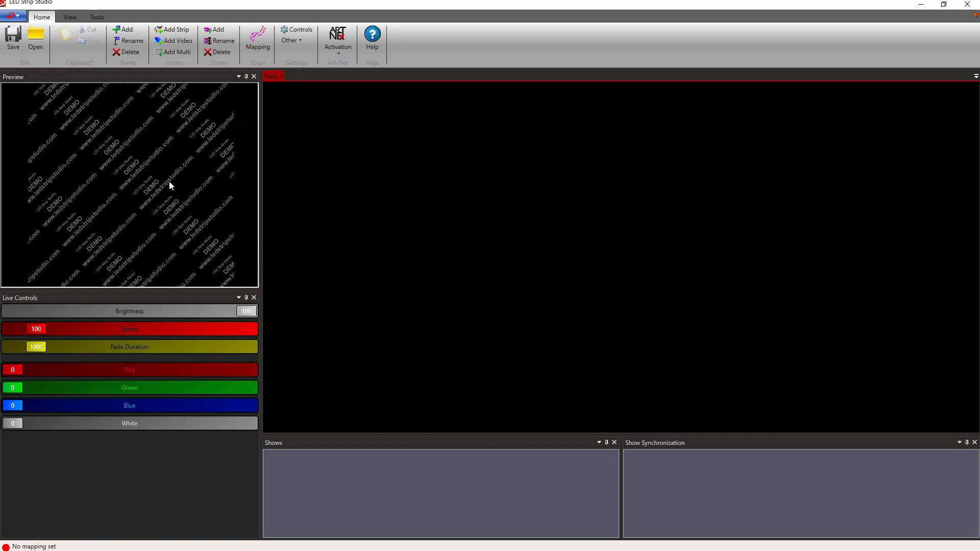
- Open the strip mapping settings and add a device with the IP address 192.168.1.150
left_click(253, 38)
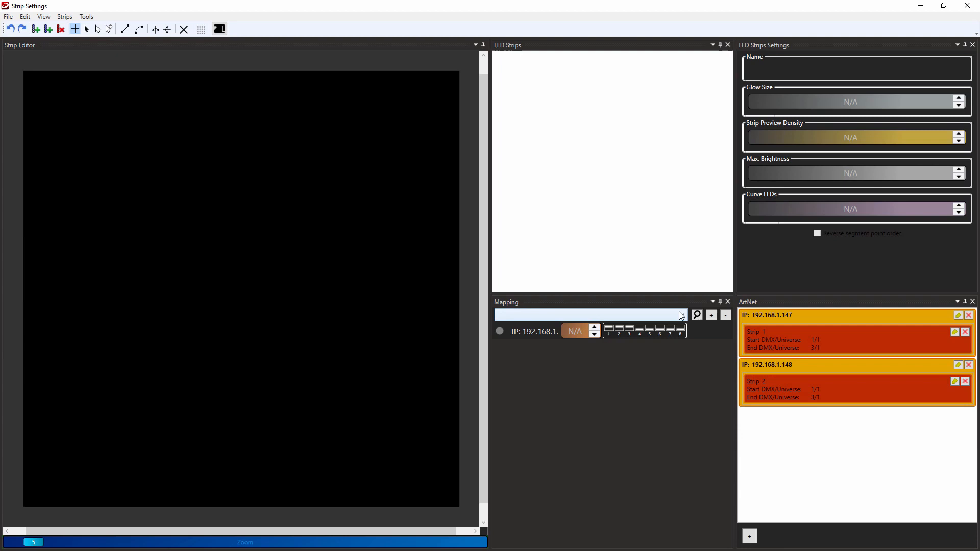
left_click(712, 316)
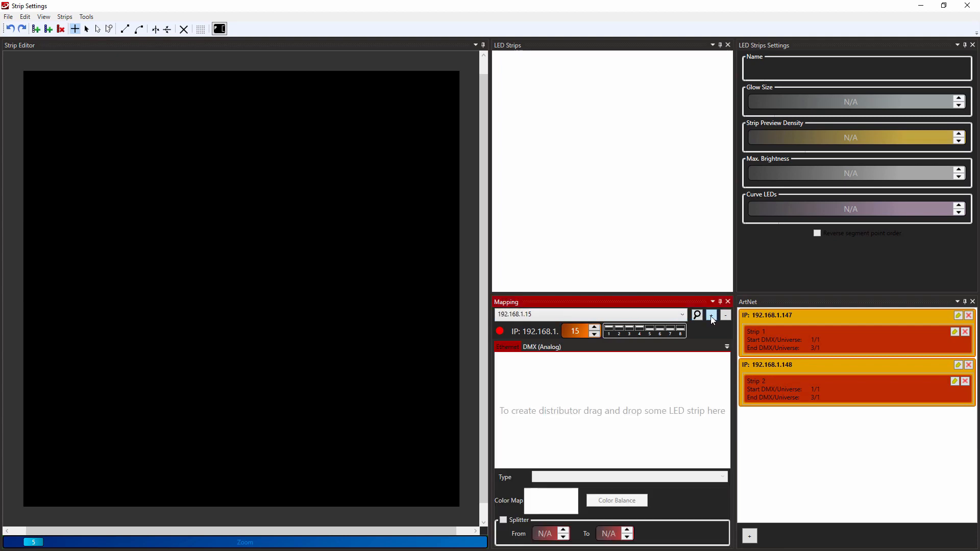
double_click(577, 332)
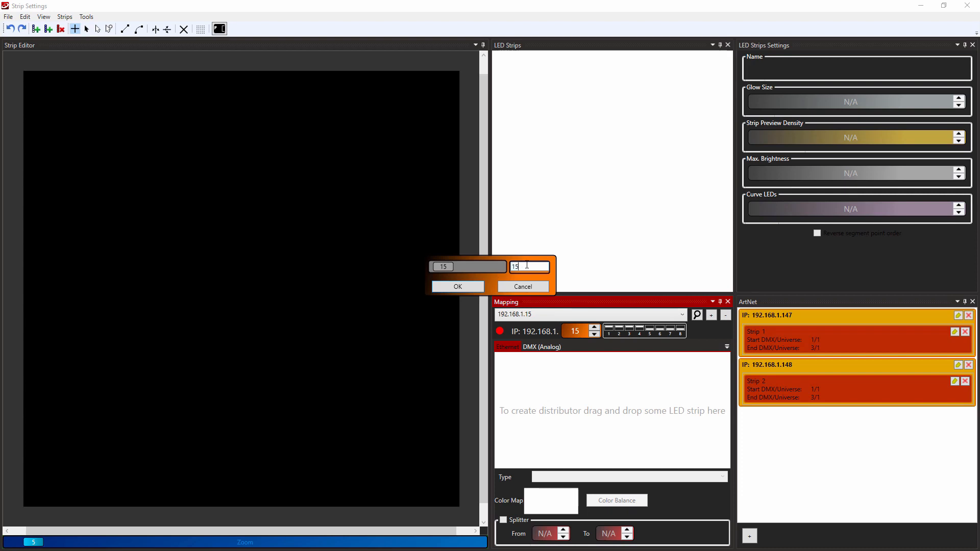
type("0")
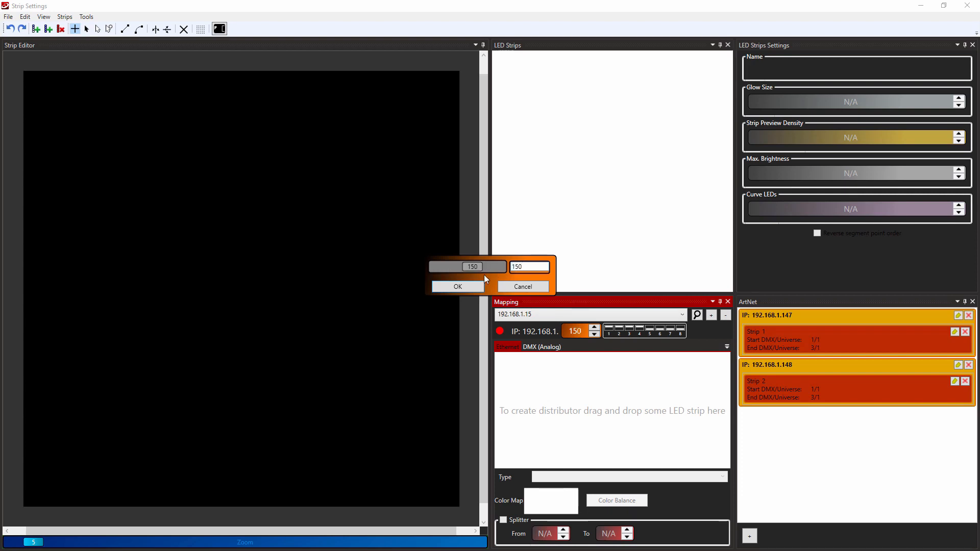
left_click(458, 287)
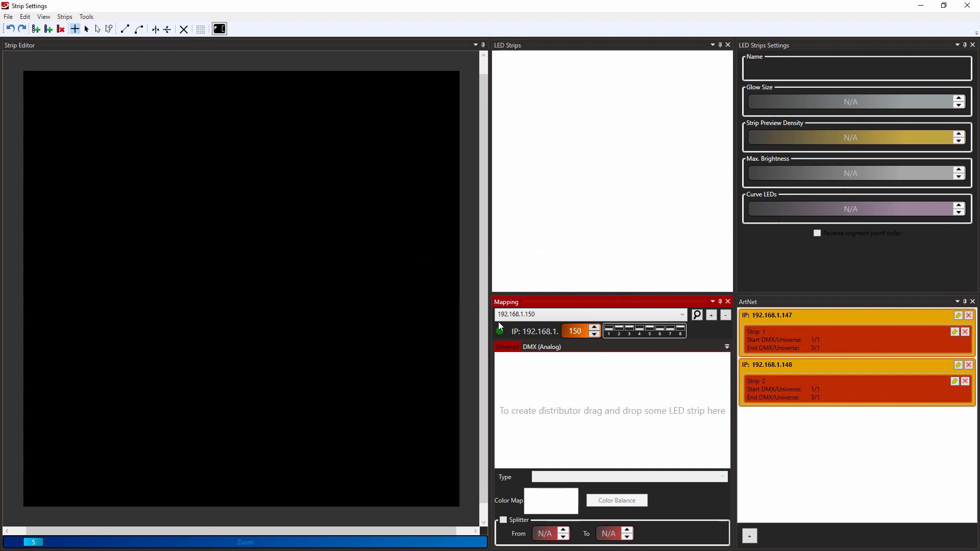
mouse_move(501, 331)
- Load MahaNakhon-Skyscraper_cr.jpg from the 20191001_Visualization Recorder folder on drive D: as the strip editor's background
left_click(8, 17)
left_click(88, 28)
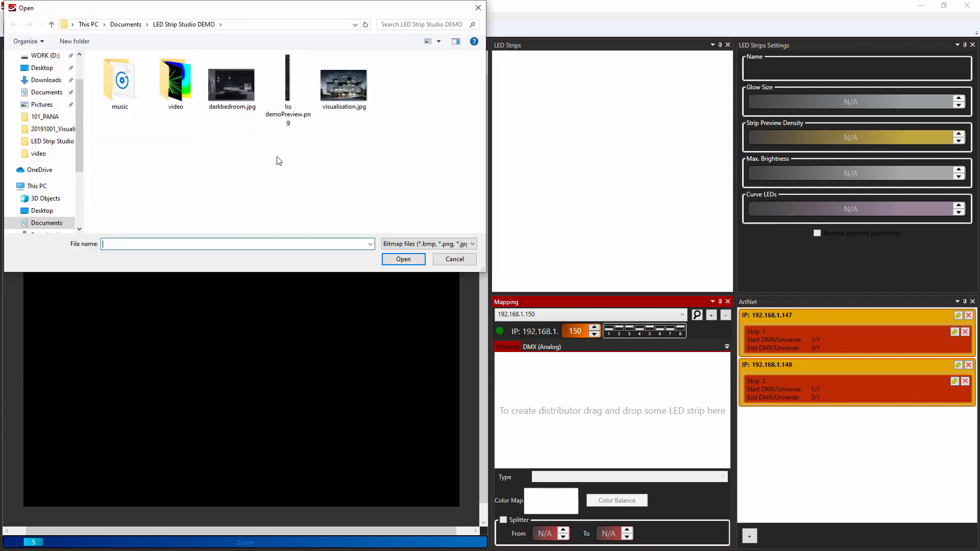
left_click_drag(82, 152, 83, 131)
left_click(48, 101)
double_click(107, 178)
left_click(135, 148)
double_click(137, 151)
double_click(146, 129)
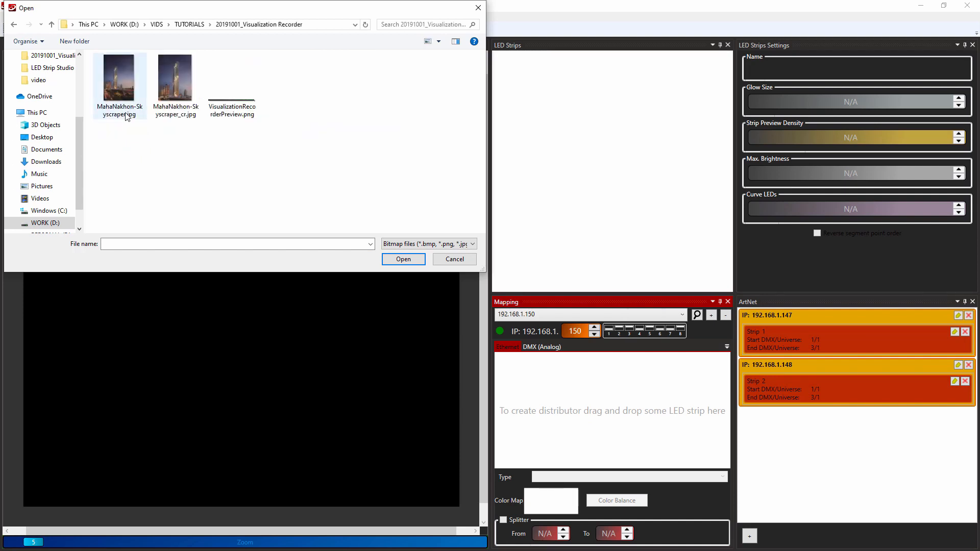
double_click(180, 69)
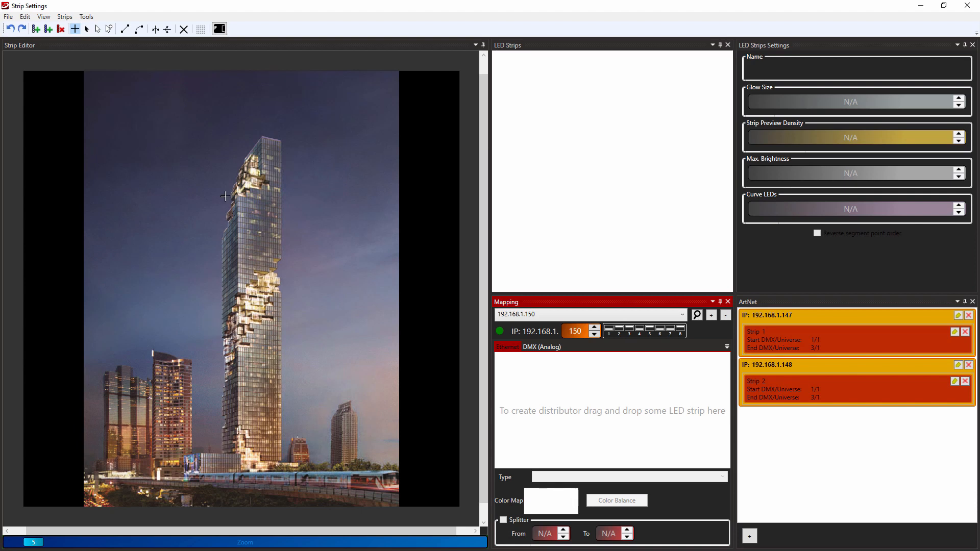
- Turn on the grid in the strip editor and inspect it up close
left_click(25, 17)
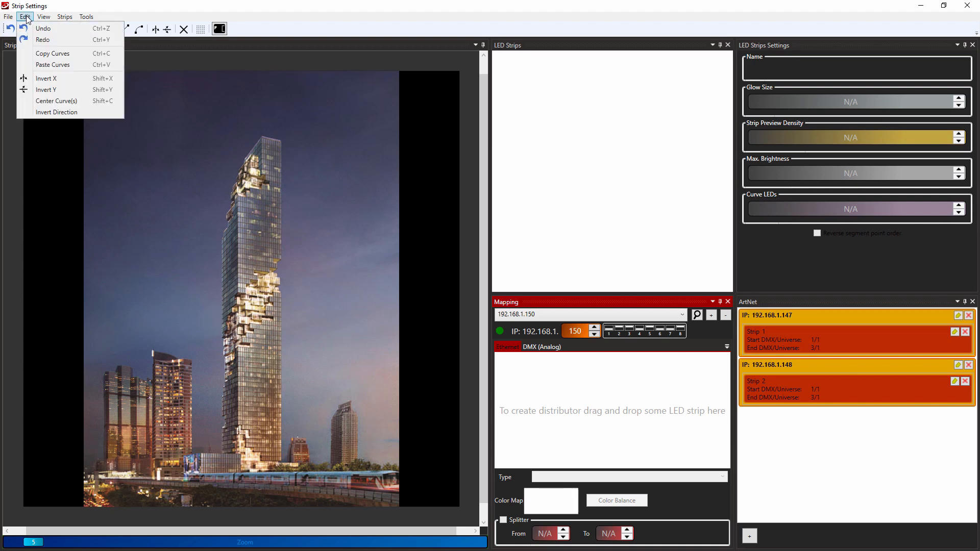
mouse_move(44, 17)
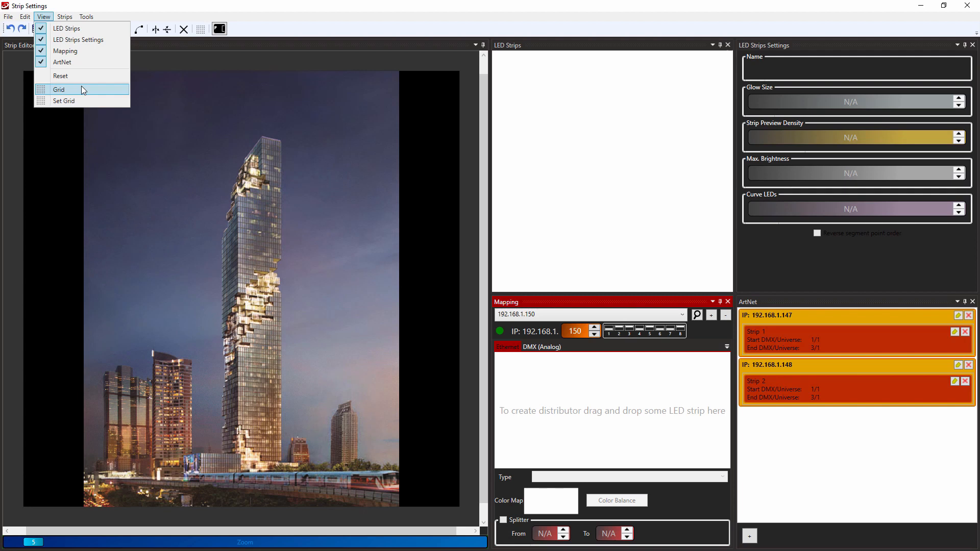
left_click(66, 90)
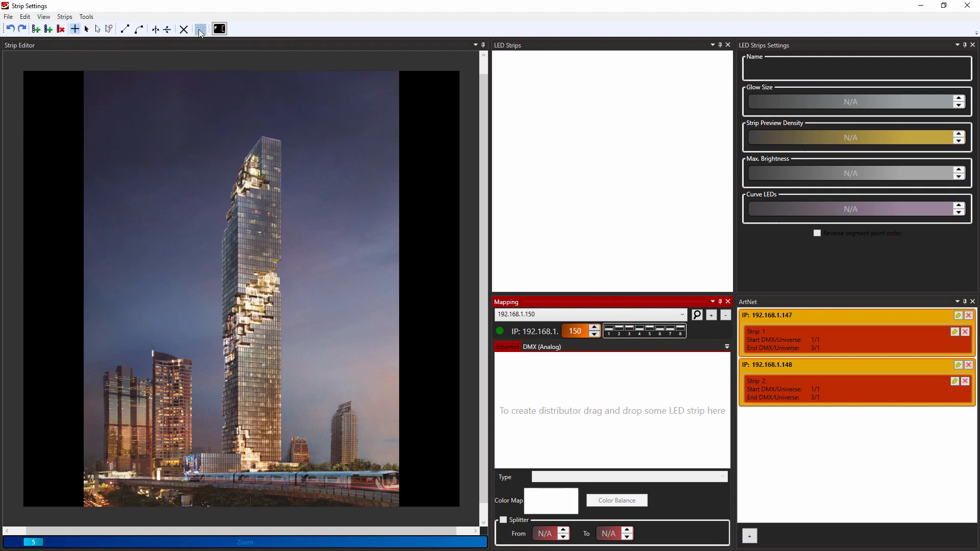
scroll(69, 300, "up", 10)
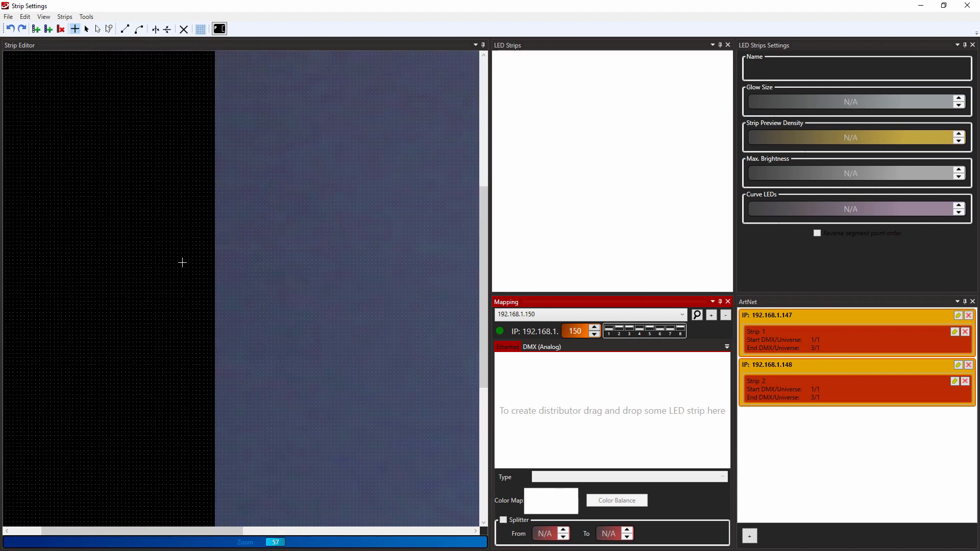
scroll(395, 273, "down", 4)
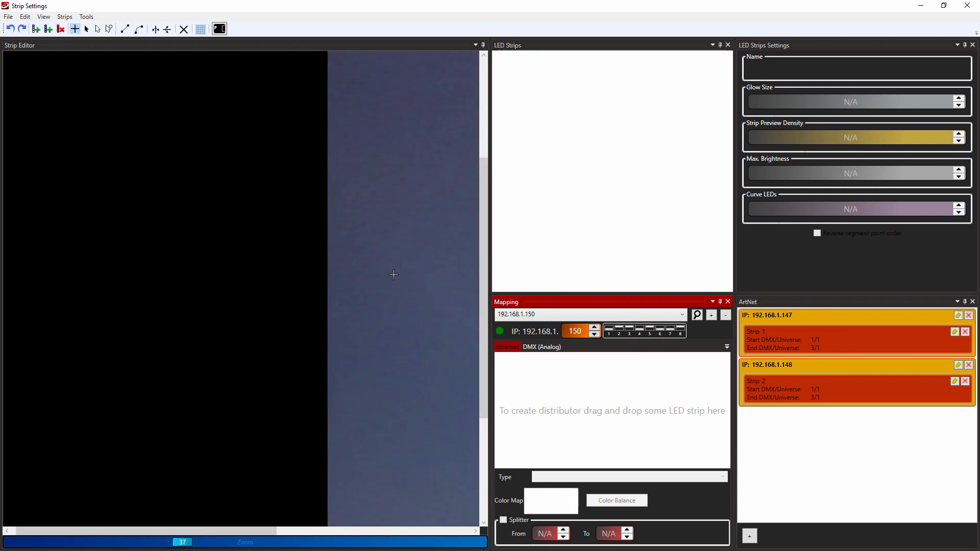
- Set the strip editor's grid value to 100
left_click_drag(430, 280, 92, 307)
scroll(409, 289, "down", 4)
left_click_drag(409, 289, 171, 304)
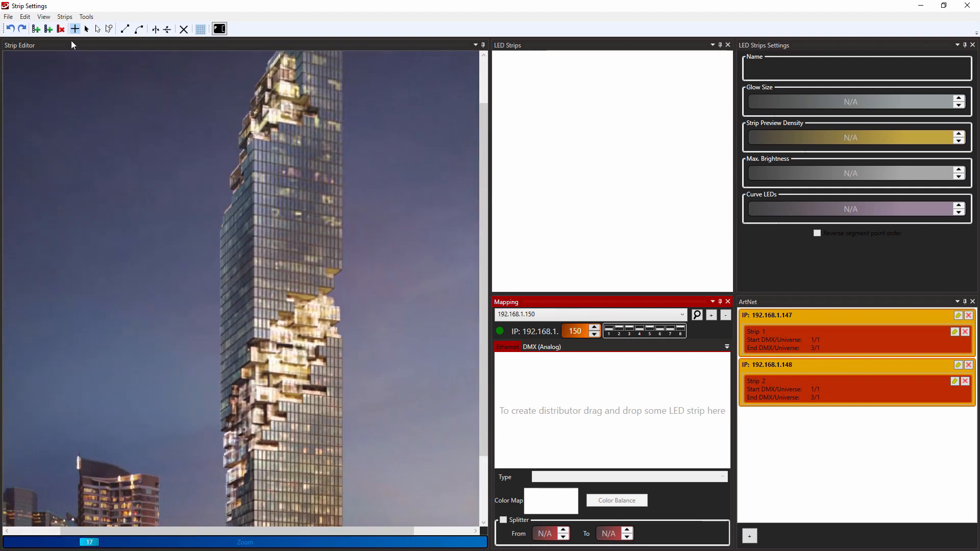
left_click(43, 16)
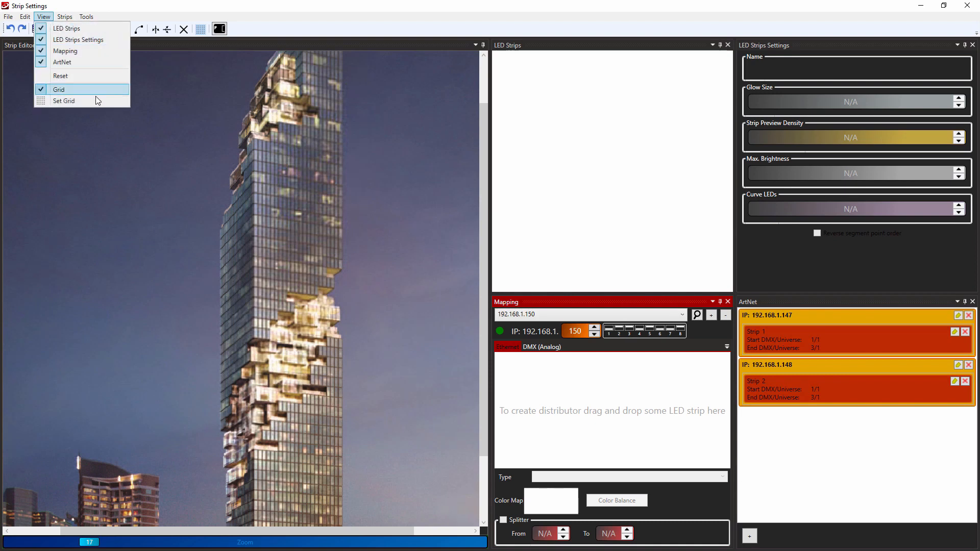
left_click(57, 101)
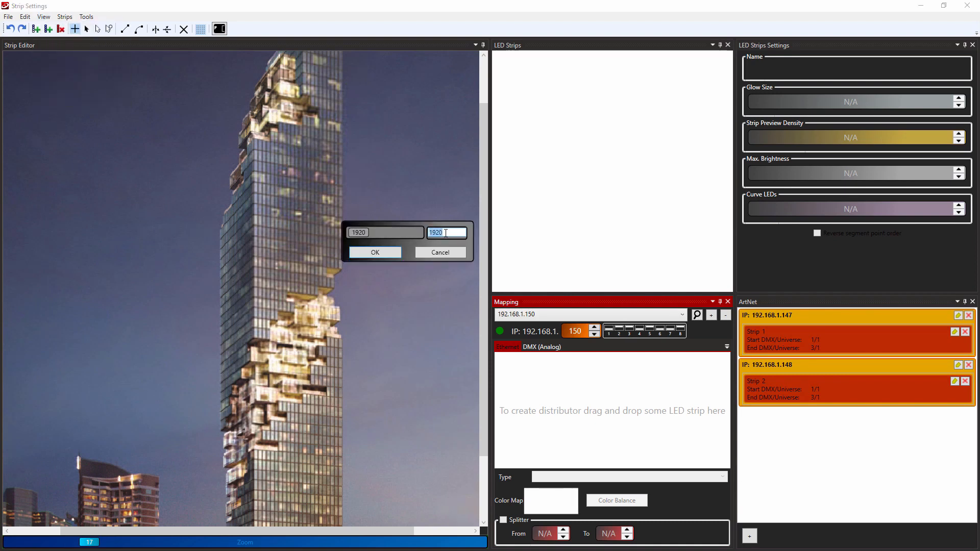
type("100")
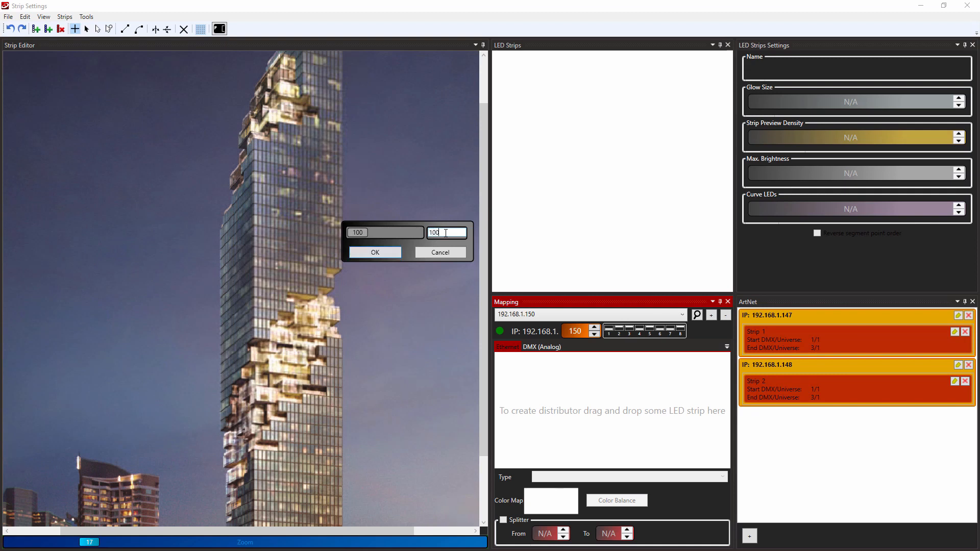
left_click(385, 251)
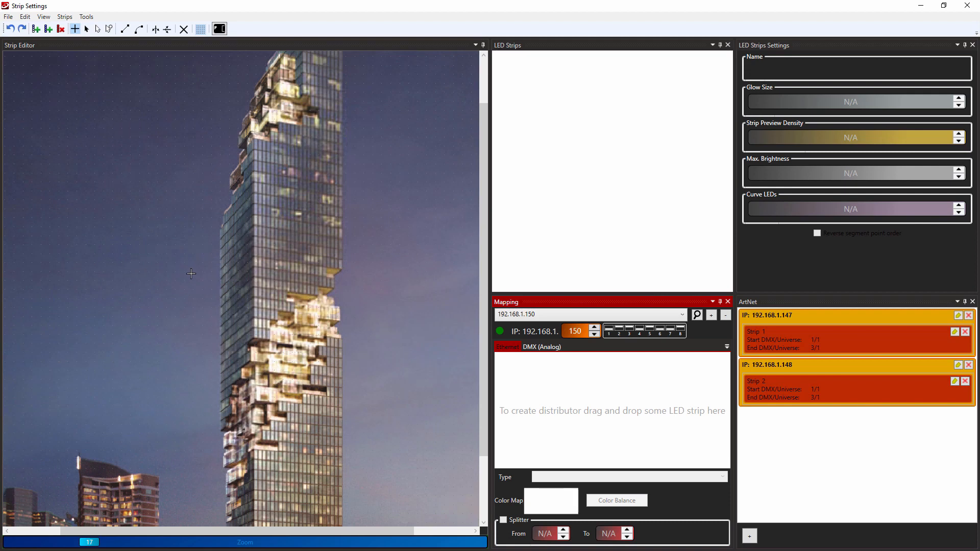
- Add a digital LED strip to the project
left_click(35, 29)
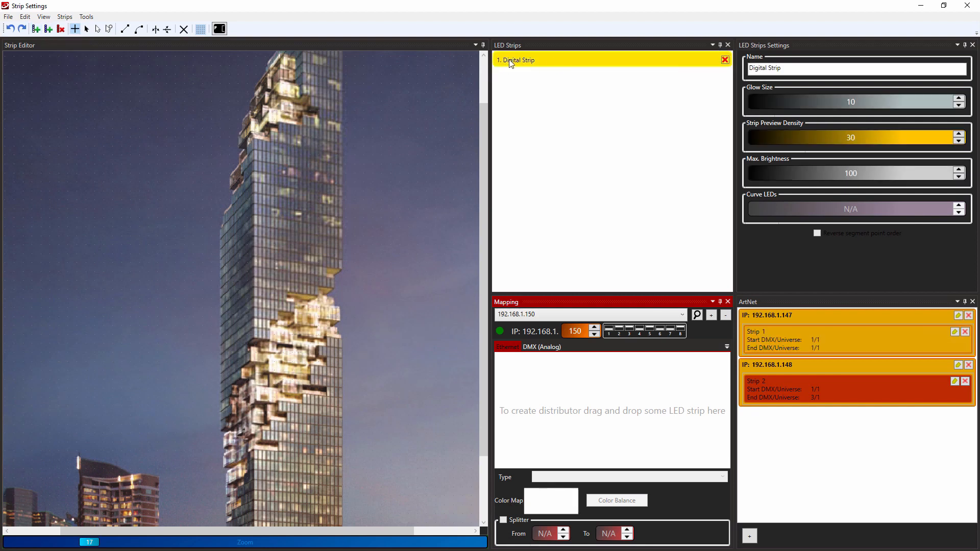
mouse_move(183, 312)
left_mouse_down()
mouse_move(199, 329)
mouse_move(210, 236)
mouse_move(204, 185)
mouse_move(144, 199)
mouse_move(171, 190)
mouse_move(208, 188)
mouse_move(211, 212)
mouse_move(220, 211)
mouse_move(194, 213)
mouse_move(213, 218)
mouse_move(182, 225)
mouse_move(149, 263)
mouse_move(236, 246)
mouse_move(375, 259)
left_mouse_up()
mouse_move(390, 191)
left_mouse_down()
mouse_move(388, 339)
mouse_move(457, 309)
mouse_move(405, 152)
mouse_move(364, 171)
mouse_move(382, 165)
left_mouse_up()
scroll(402, 205, "up", 4)
scroll(339, 181, "down", 7)
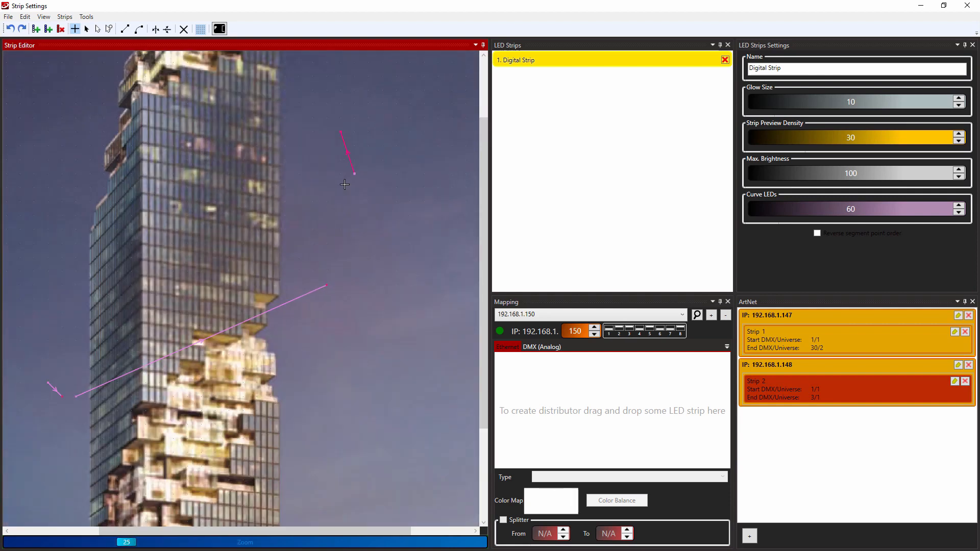
mouse_move(144, 250)
left_mouse_down()
mouse_move(144, 168)
mouse_move(210, 177)
left_mouse_up()
- Draw a vertical strip line along the left edge of the skyscraper's middle glass section
scroll(229, 183, "up", 3)
left_click_drag(240, 261, 245, 375)
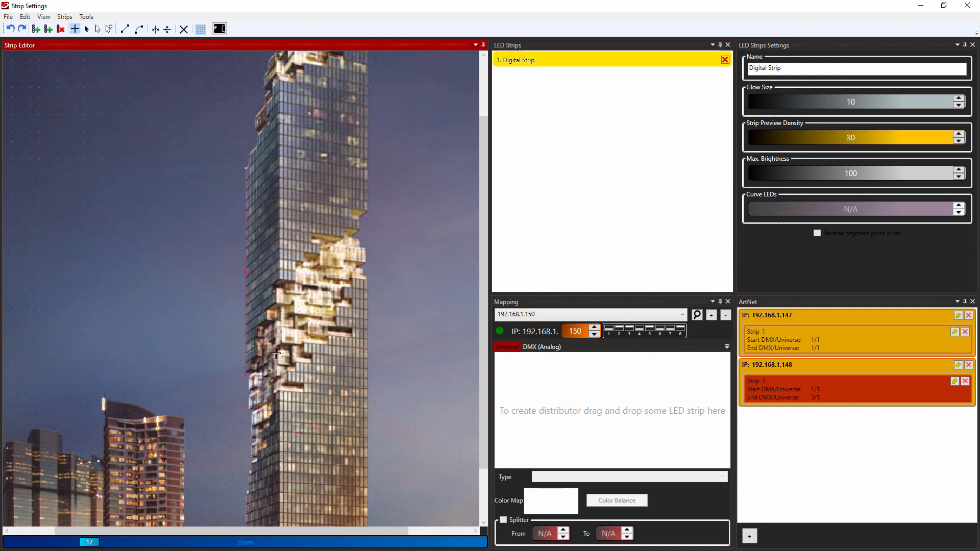
scroll(242, 173, "down", 4)
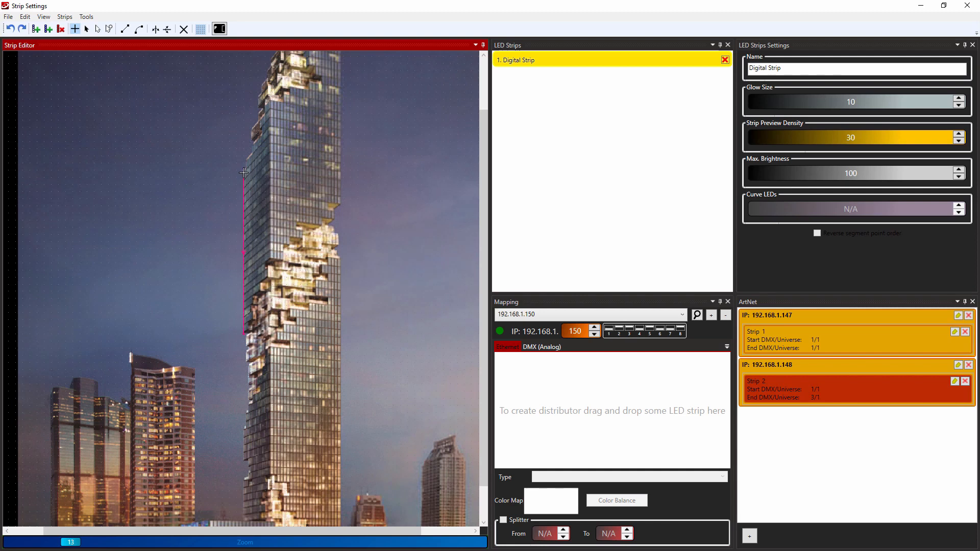
scroll(244, 173, "up", 4)
left_click(246, 162)
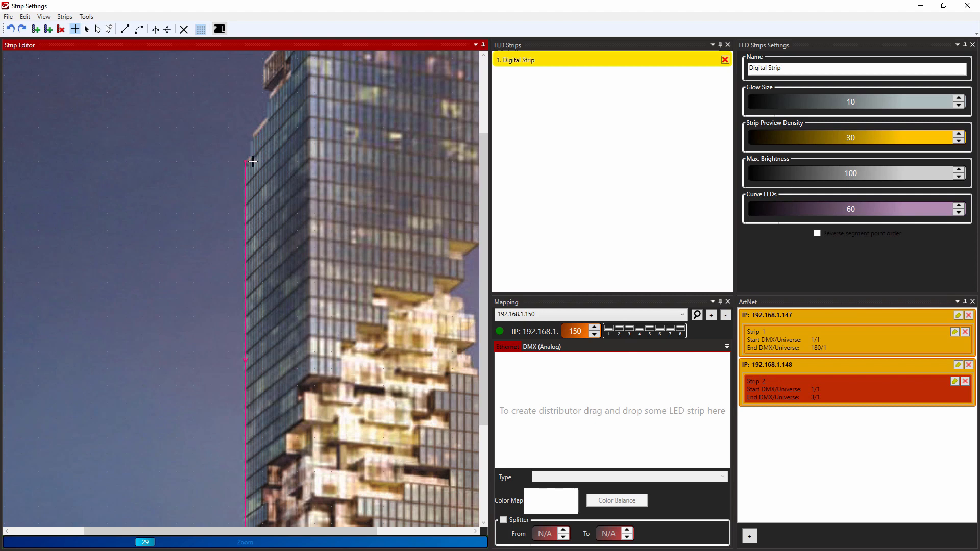
scroll(251, 157, "up", 2)
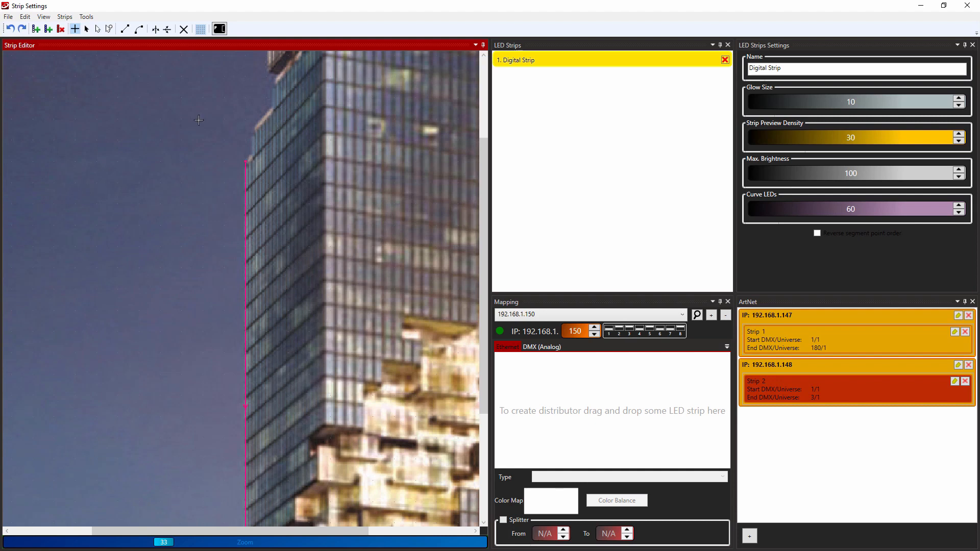
- Turn off the grid and trace the strip along the stepped upper edge, down the tower's right side and onto the lower ledge
left_click(201, 29)
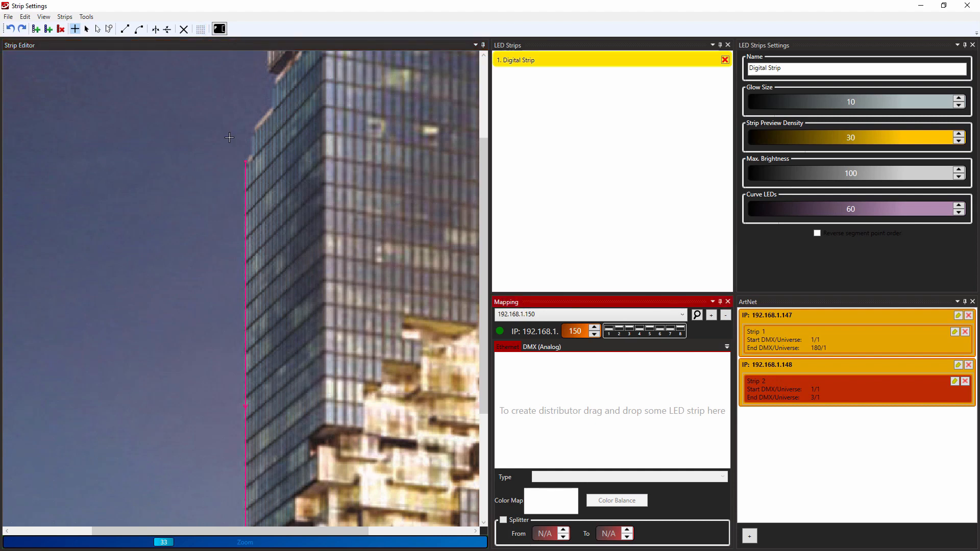
left_click(253, 153)
left_click(254, 125)
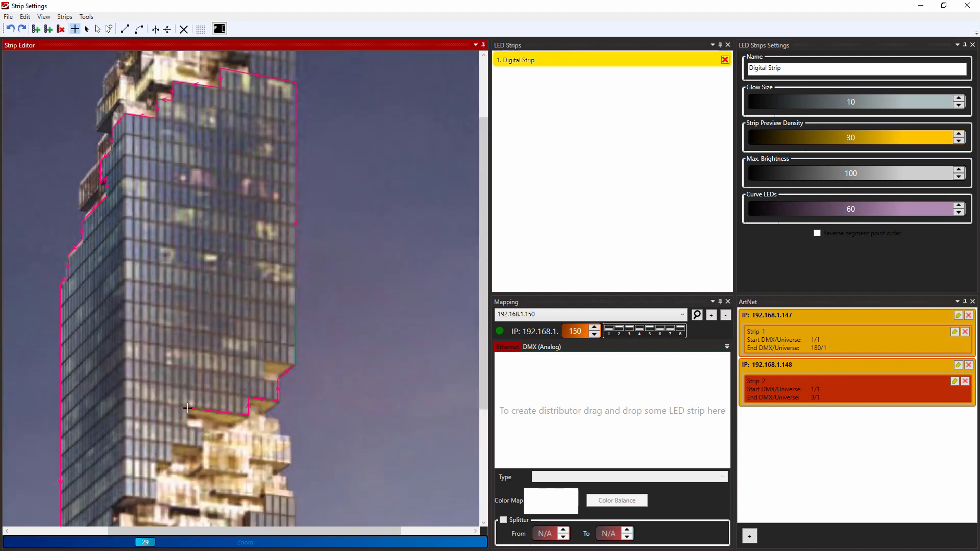
left_click(187, 408)
- Continue the strip outline along the jagged lower edge of the glass section, down to the lower end of the left-edge line
left_click_drag(188, 408, 262, 179)
left_click(262, 195)
left_click(280, 197)
left_click(280, 217)
left_click(245, 213)
left_click(245, 232)
left_click(230, 232)
left_click(196, 309)
left_click(177, 322)
left_click(176, 345)
left_click(158, 355)
left_click(158, 377)
left_click(151, 380)
left_click(152, 398)
left_click(157, 393)
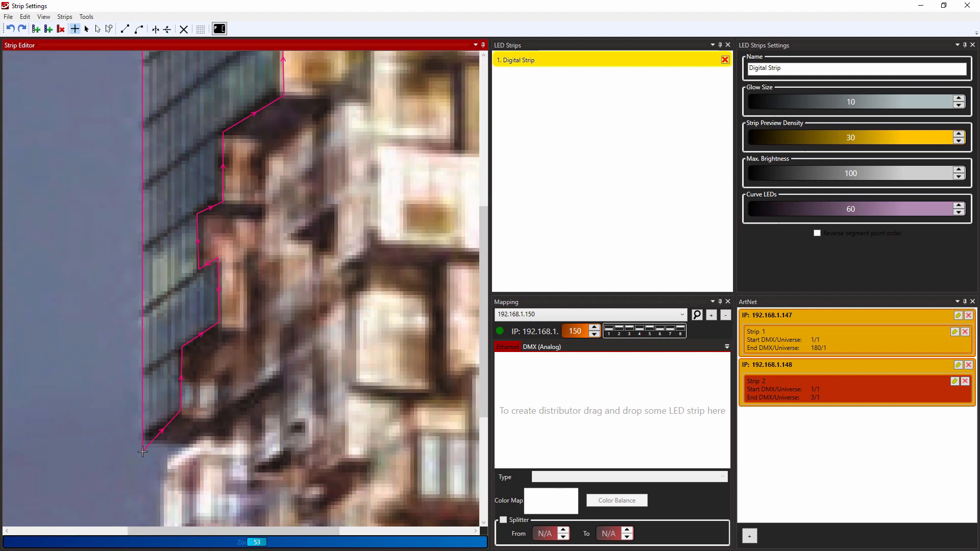
left_click(142, 452)
- Move the outline's lower-left corner point slightly upward and check the traced shape on the tower
left_click(87, 30)
left_click_drag(142, 450, 143, 442)
scroll(279, 235, "down", 5)
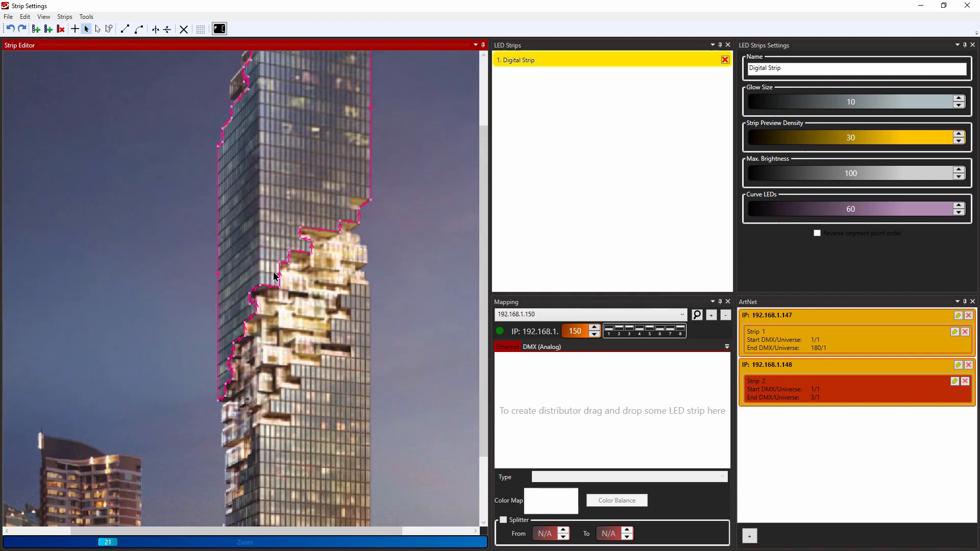
scroll(286, 123, "down", 2)
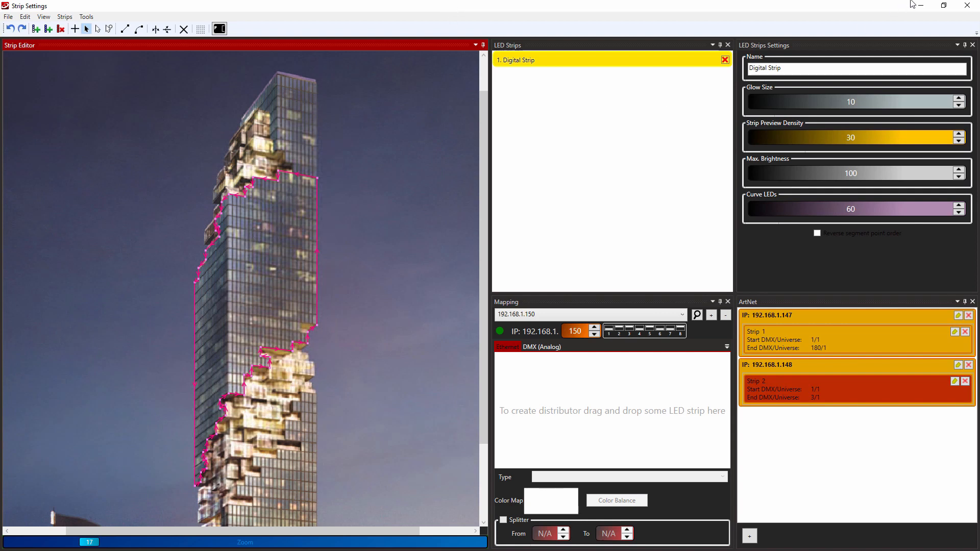
- Close the strip settings and add a new strip scene to the project
left_click(966, 6)
left_click(174, 29)
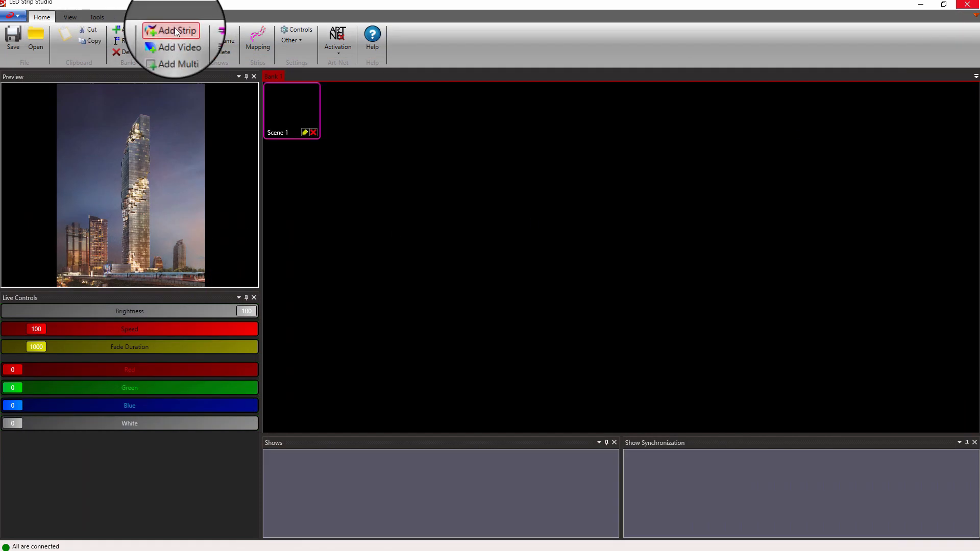
- Open Scene 1 for editing and add an animation to the strip with a frame at 50
left_click(304, 132)
scroll(191, 288, "up", 10)
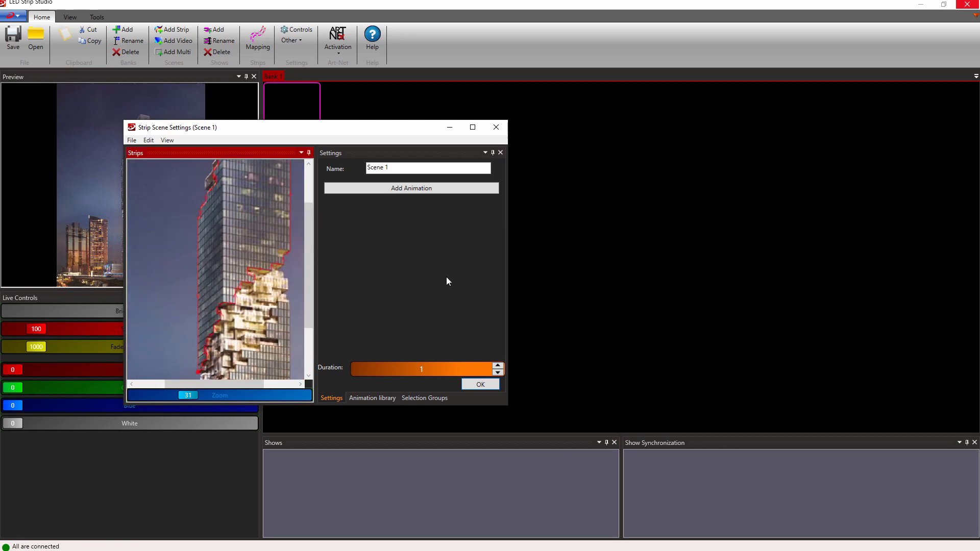
left_click(435, 188)
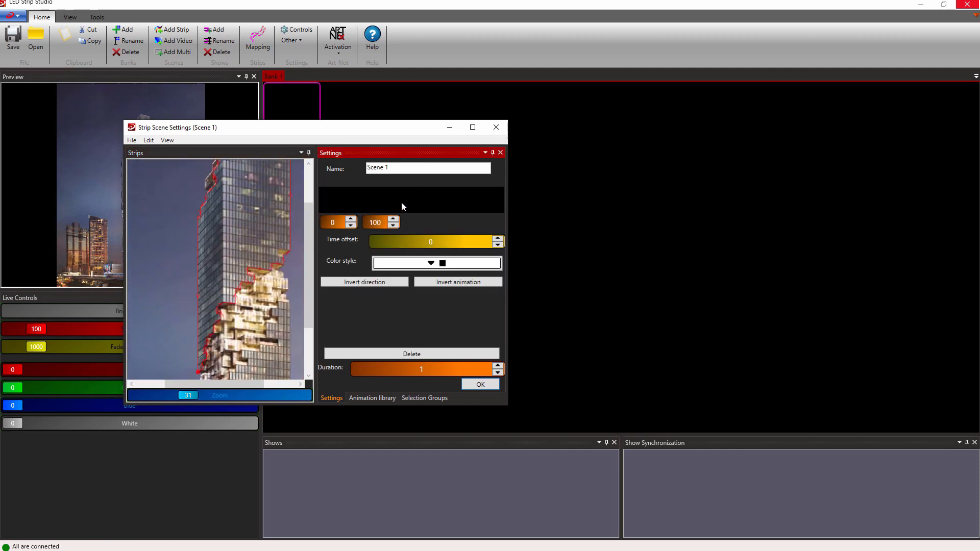
left_click(412, 198)
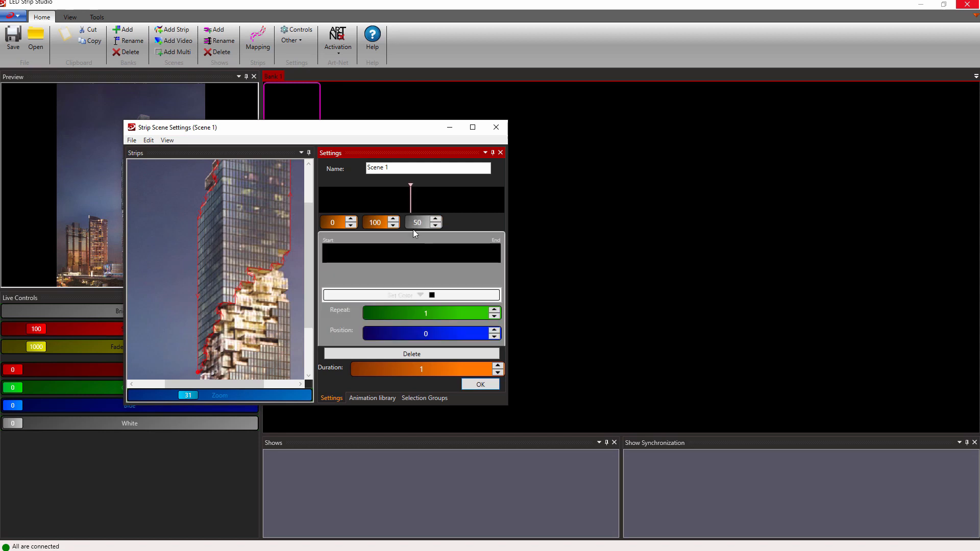
- Add a color point at 49.07 to the frame, color it green (0, 255, 0, 0), and confirm the scene settings
left_click(410, 250)
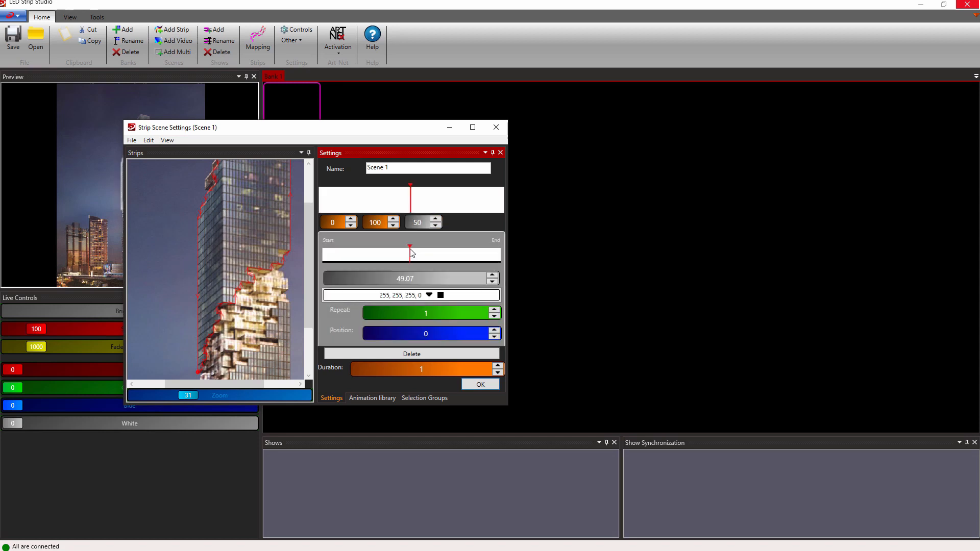
left_click(424, 296)
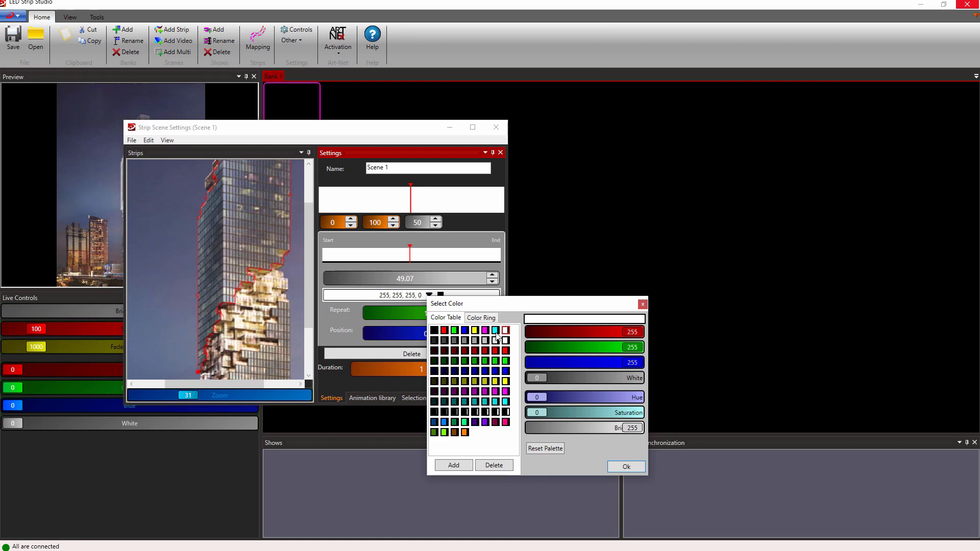
left_click(455, 331)
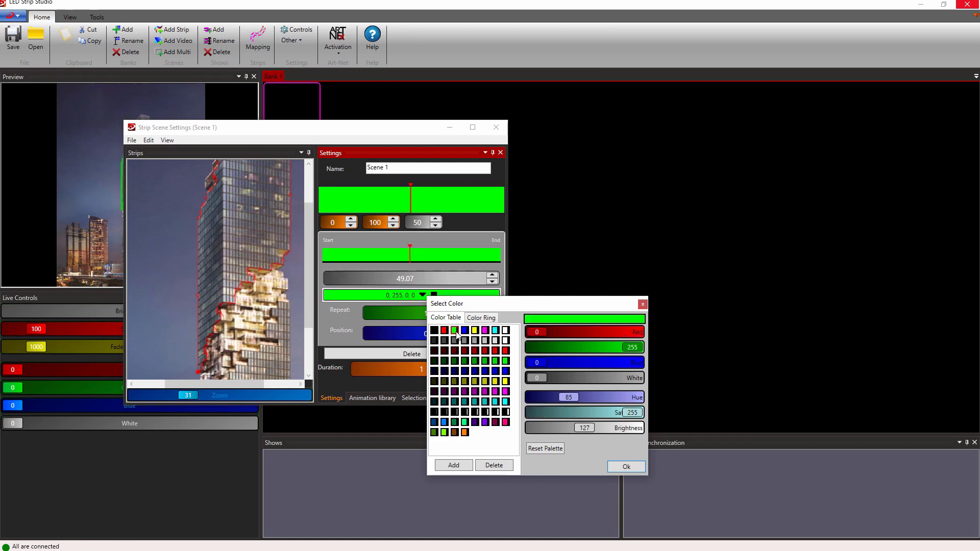
left_click(624, 468)
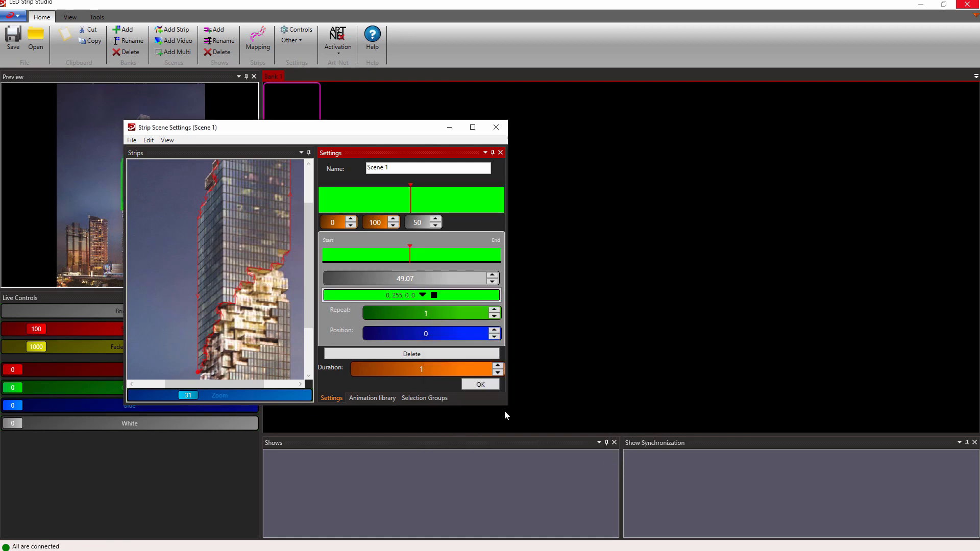
left_click(495, 380)
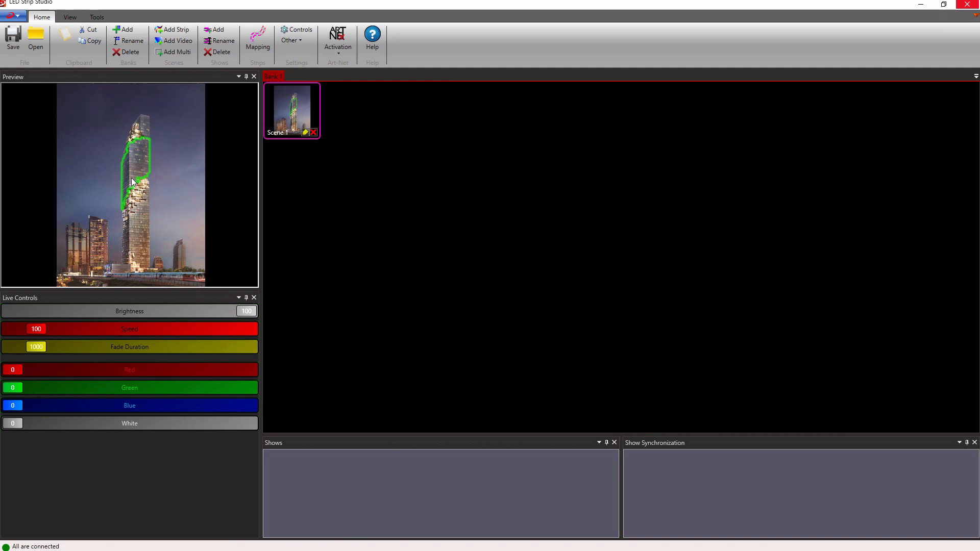
- Open the strip mapping alongside the enlarged preview and select the digital strip to edit its settings
scroll(132, 178, "up", 9)
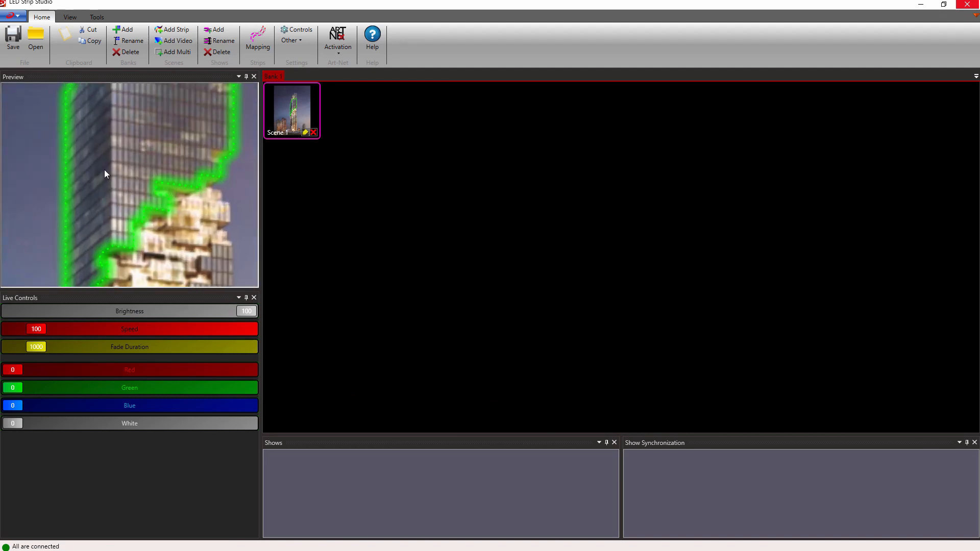
scroll(103, 171, "down", 6)
left_click_drag(112, 150, 123, 183)
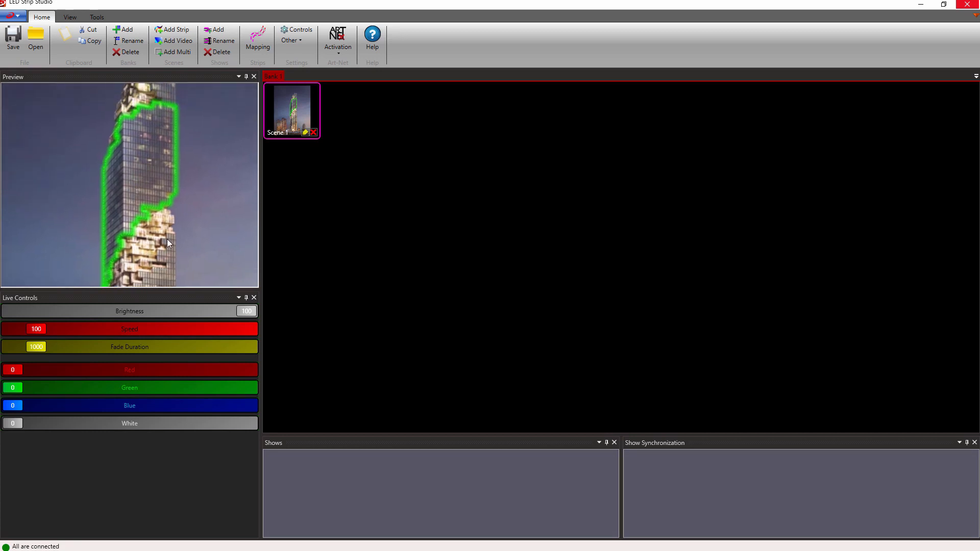
left_click(254, 41)
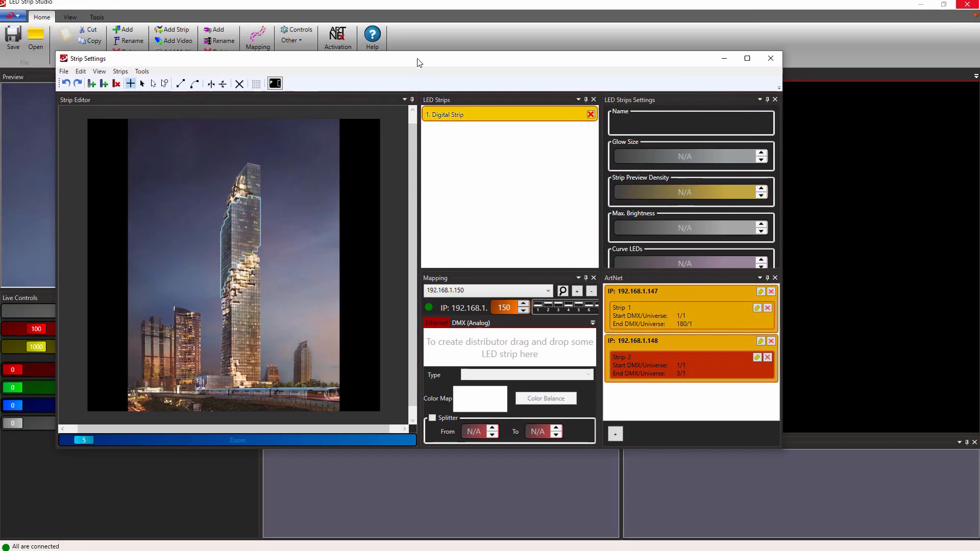
left_click_drag(418, 62, 598, 35)
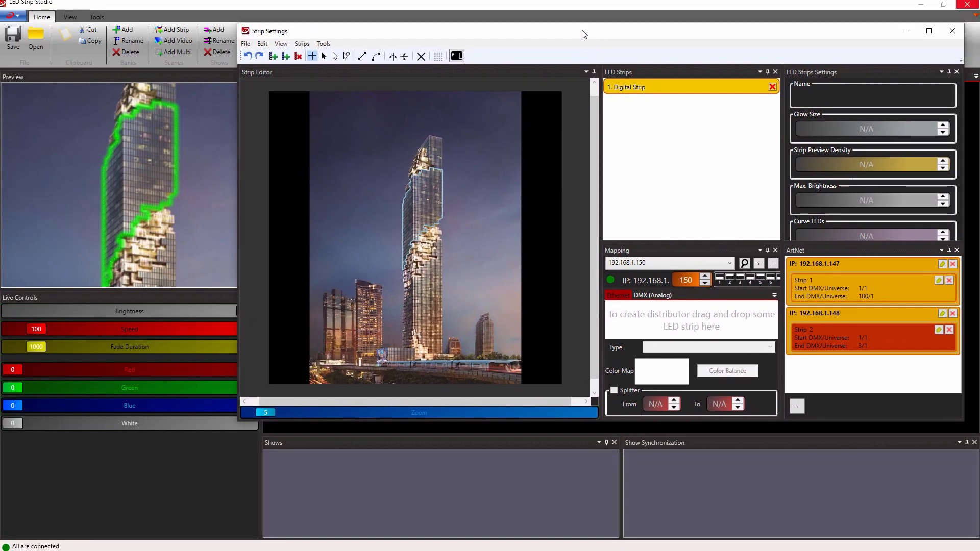
left_click(631, 89)
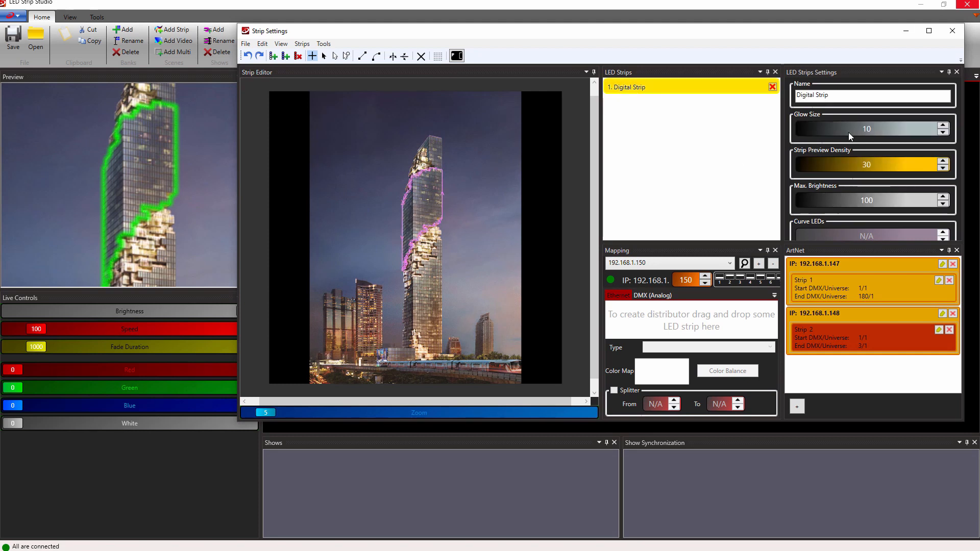
- Set the digital strip's preview density to 66 and its glow size to 4
scroll(865, 127, "up", 11)
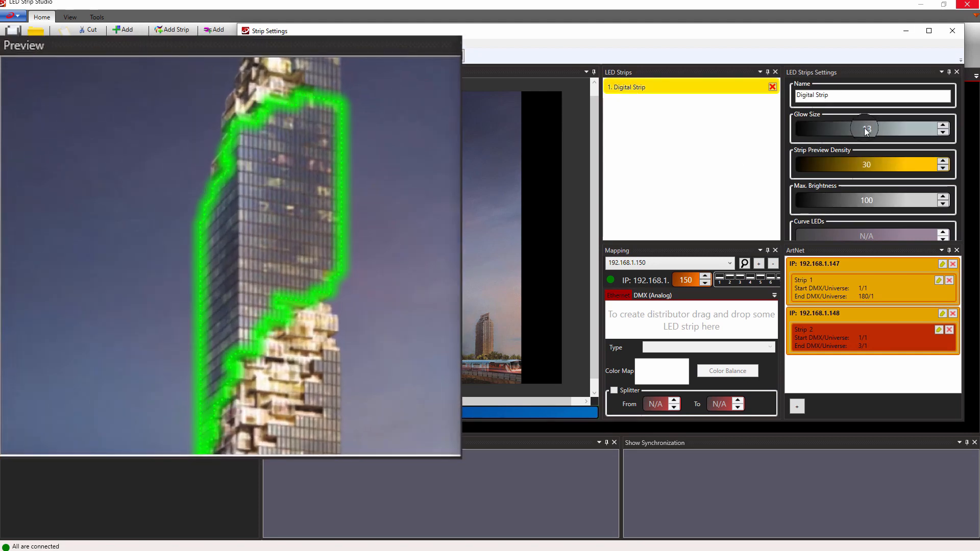
scroll(866, 131, "down", 11)
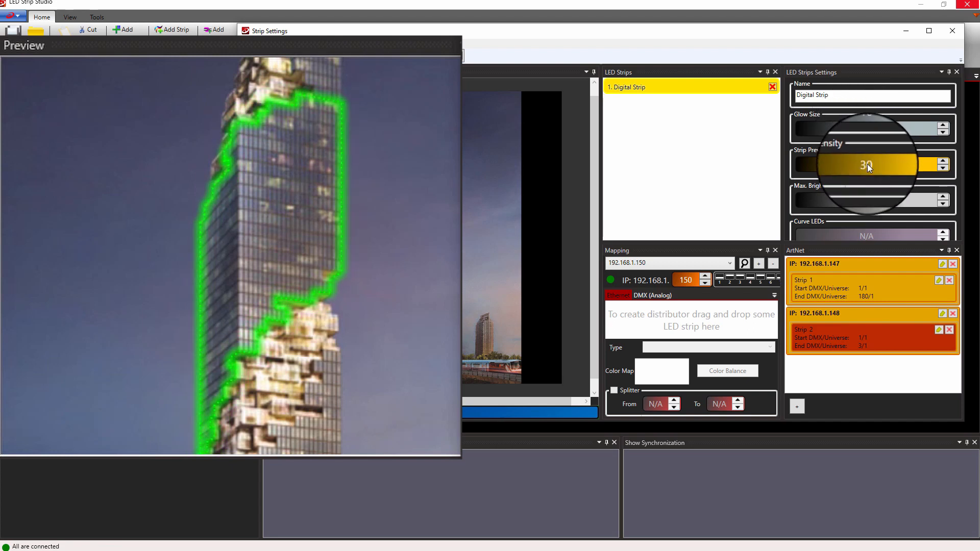
scroll(868, 164, "up", 18)
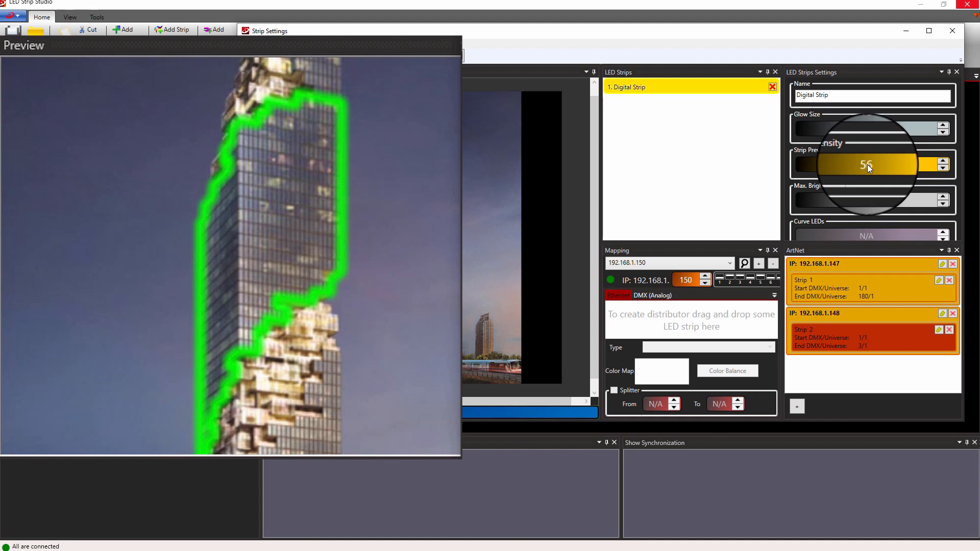
scroll(871, 129, "down", 6)
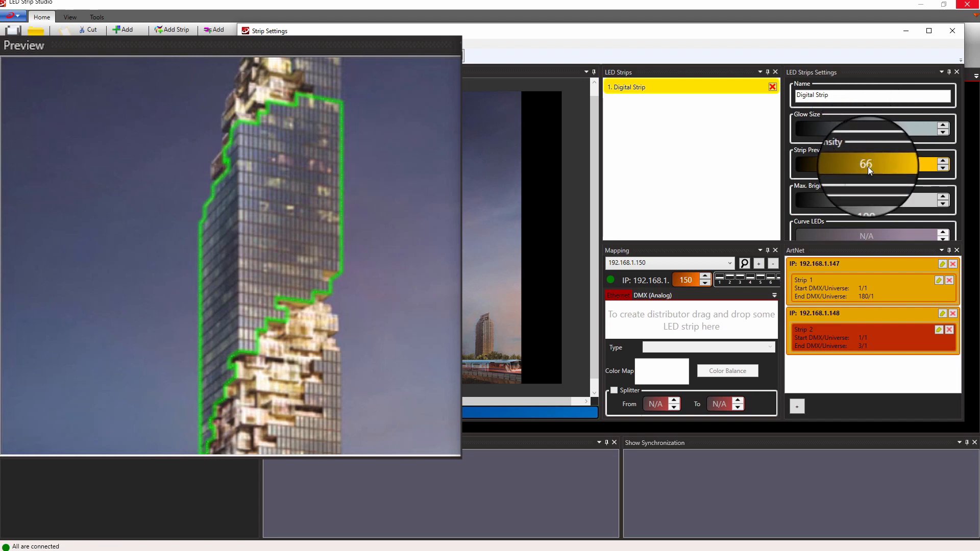
- Set the strip's preview density to 100 and its maximum brightness to 50, and close the strip settings
scroll(868, 167, "up", 12)
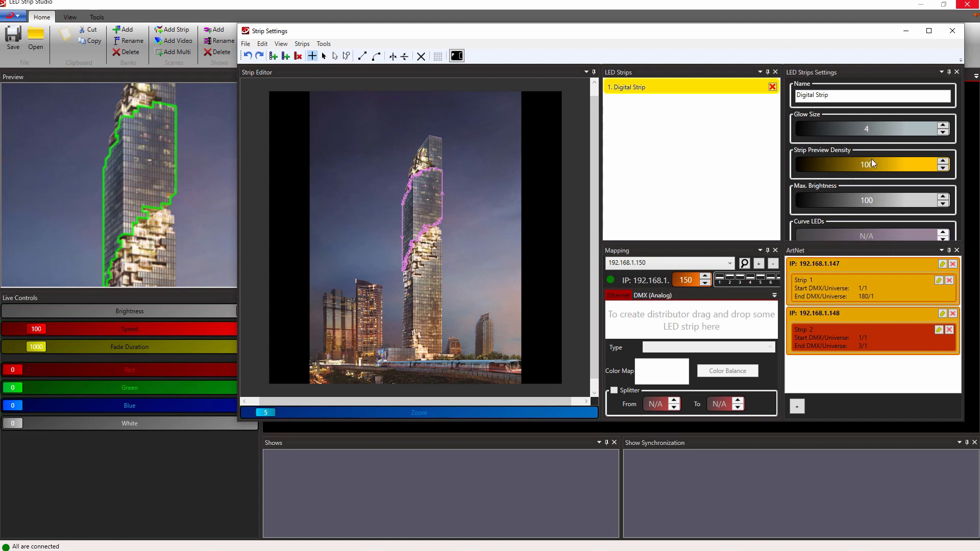
scroll(871, 201, "down", 12)
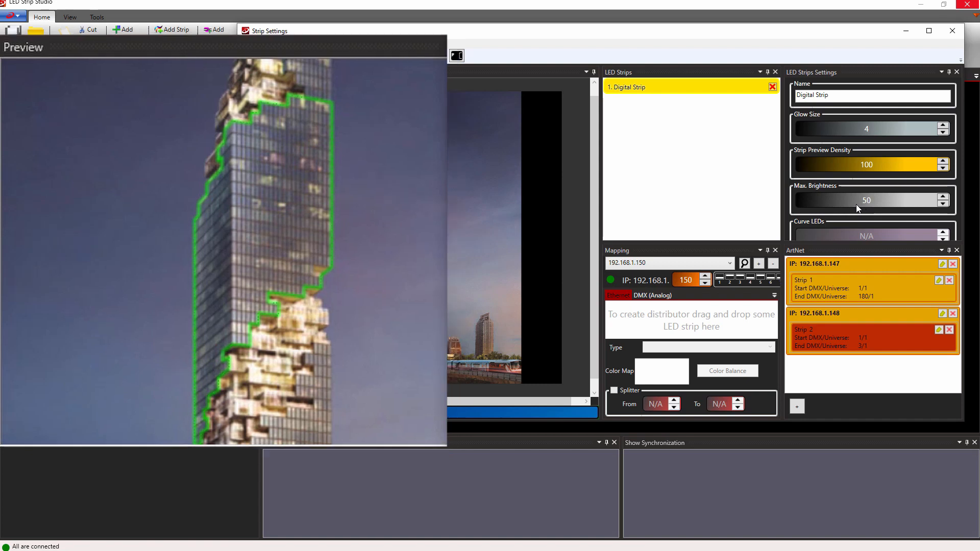
left_click(952, 32)
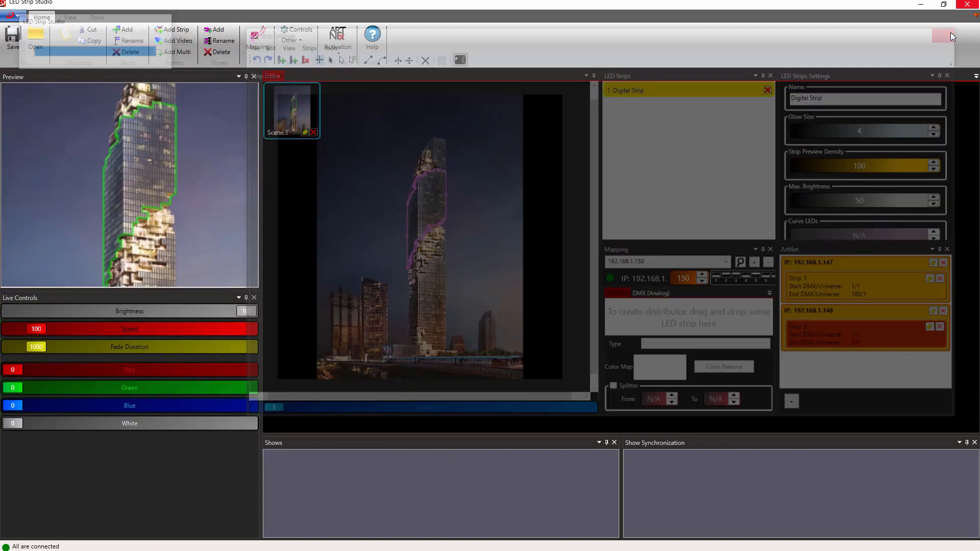
- Add a second strip scene, open its settings, and select the traced strip on the tower
left_click(285, 106)
left_click(173, 29)
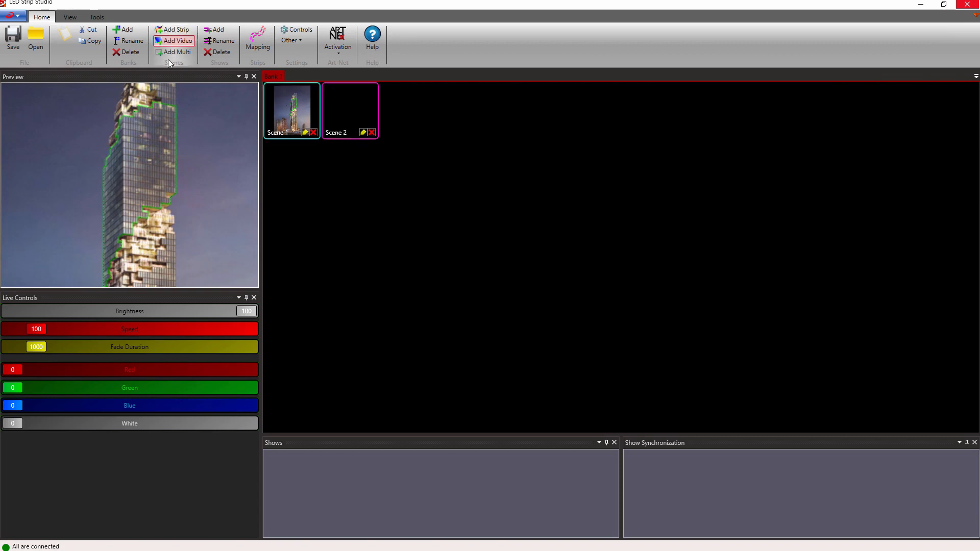
left_click(363, 132)
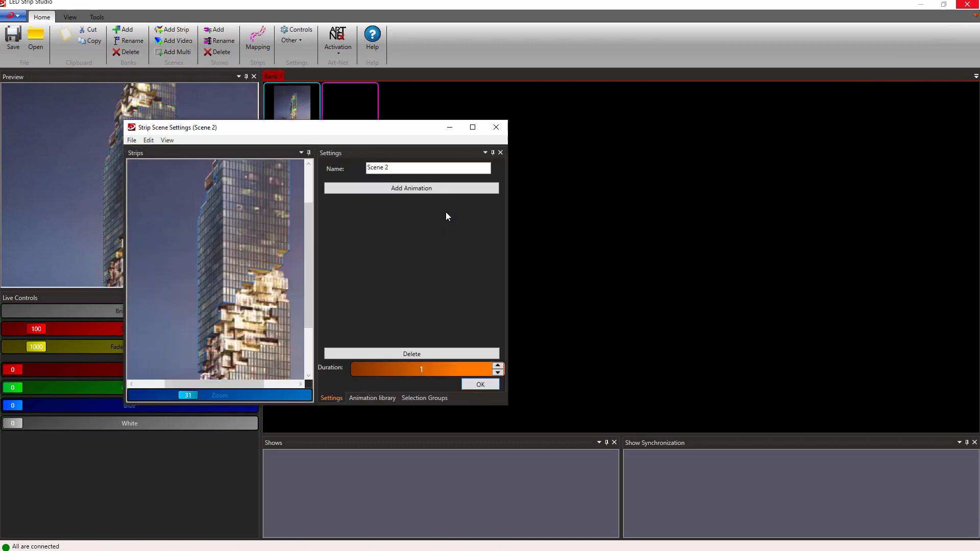
left_click(197, 242)
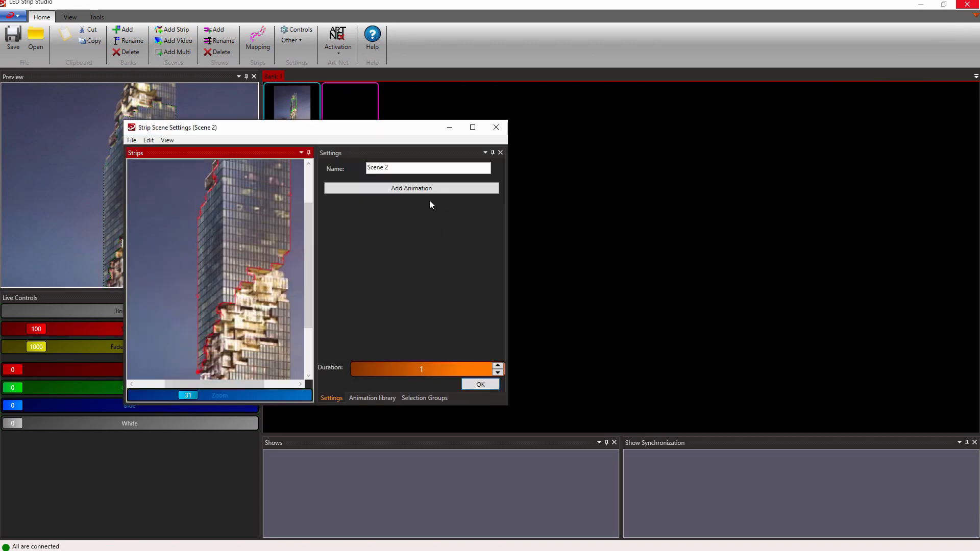
- Apply the Red wallpaper animation from the library's Digital Color group to Scene 2 and confirm the scene settings
left_click(373, 398)
left_click(328, 220)
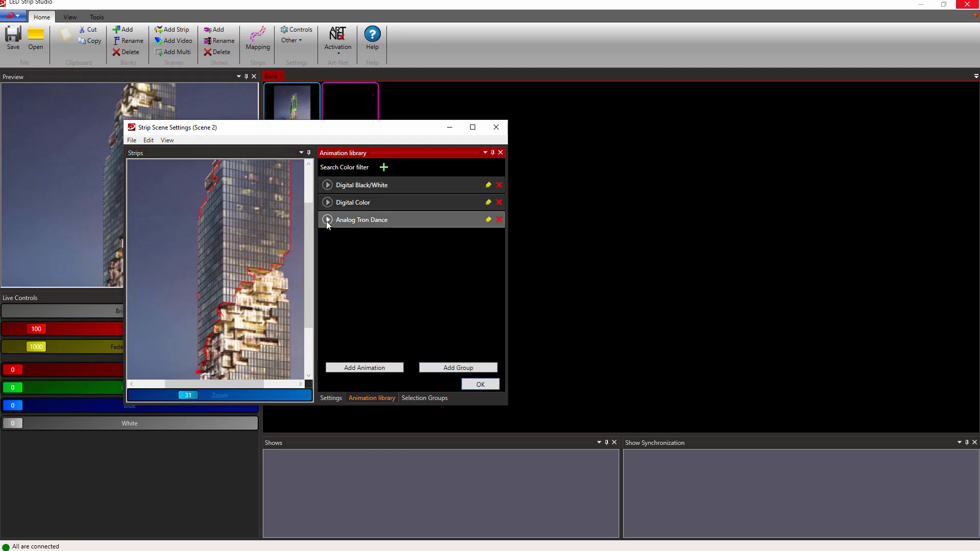
left_click(327, 203)
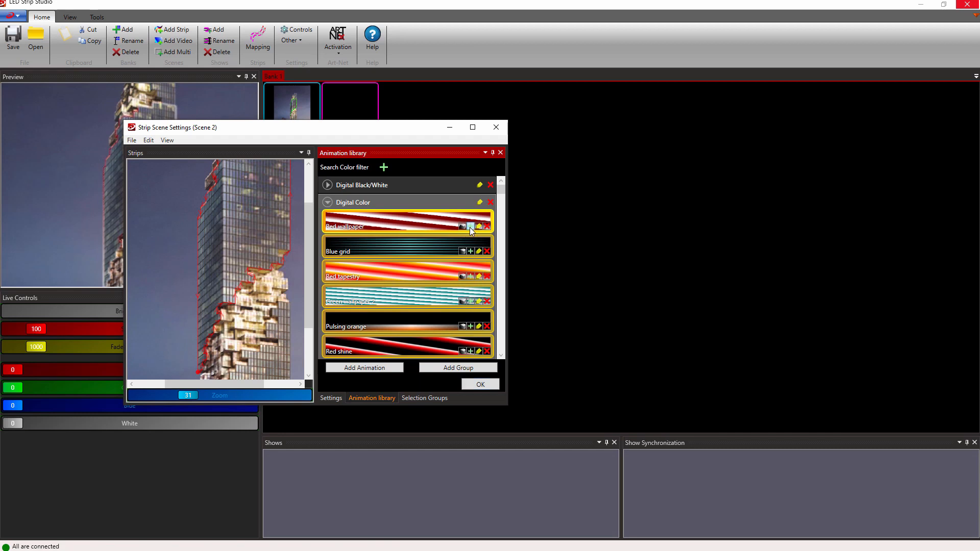
left_click(480, 384)
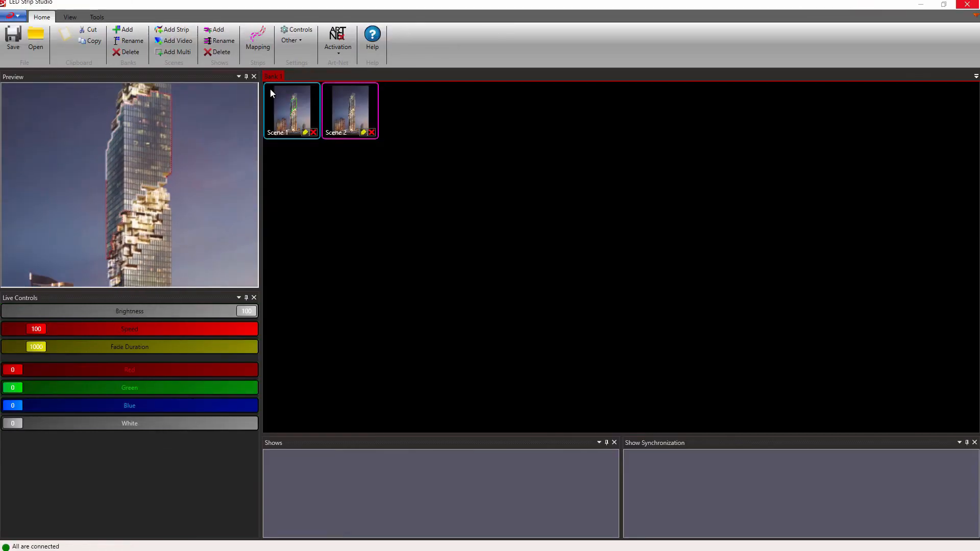
- Add a second digital strip in the mapping and trace it up the left edge of the tower's crown to the roof's peak corner
left_click(254, 46)
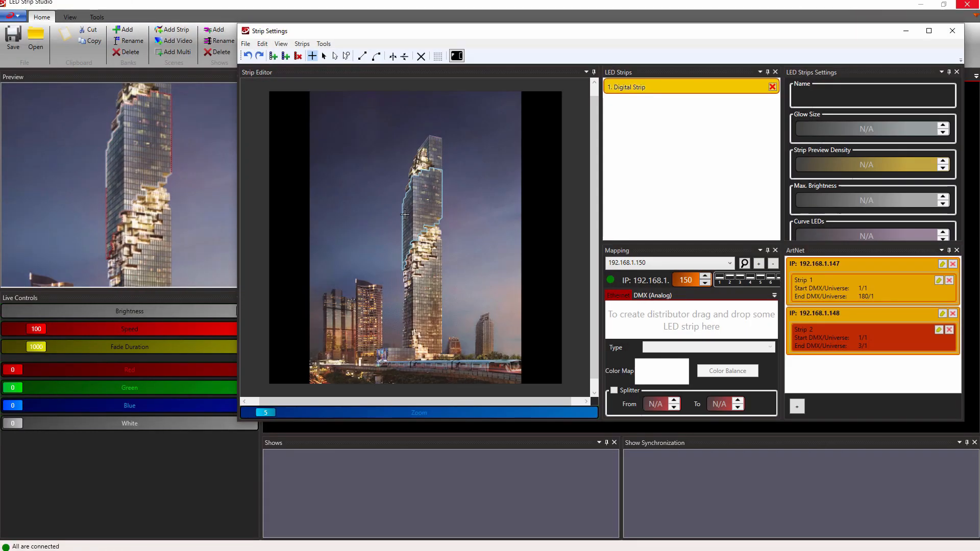
scroll(441, 128, "up", 3)
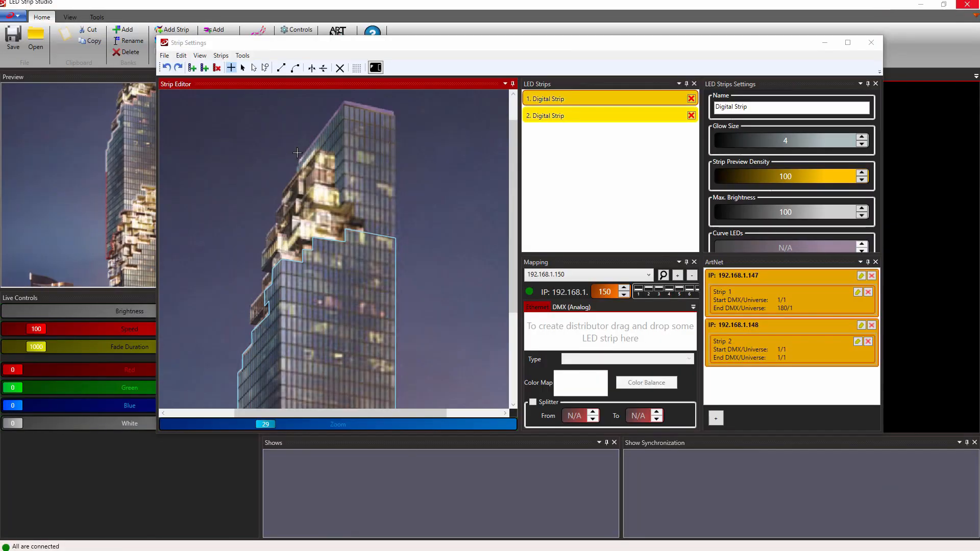
scroll(295, 194, "up", 5)
left_click(297, 205)
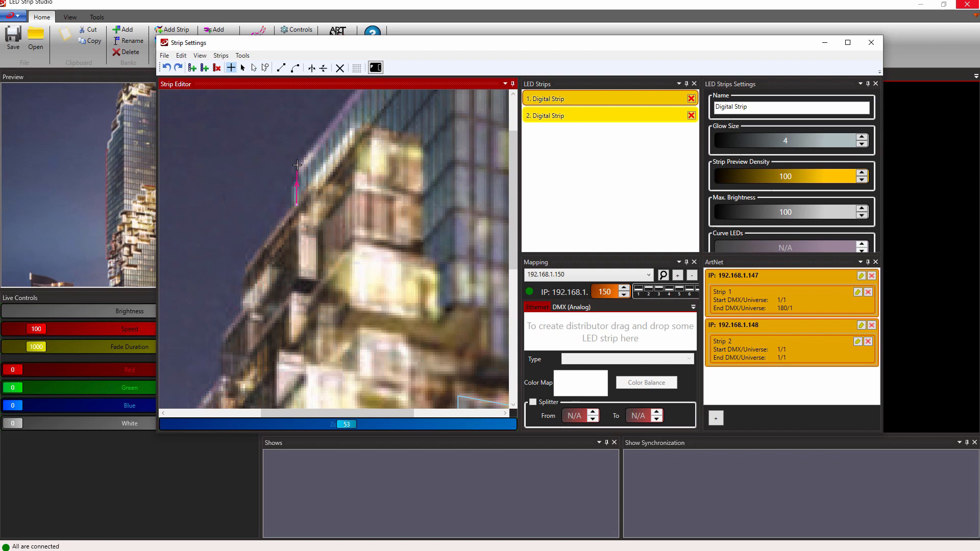
left_click_drag(298, 164, 193, 368)
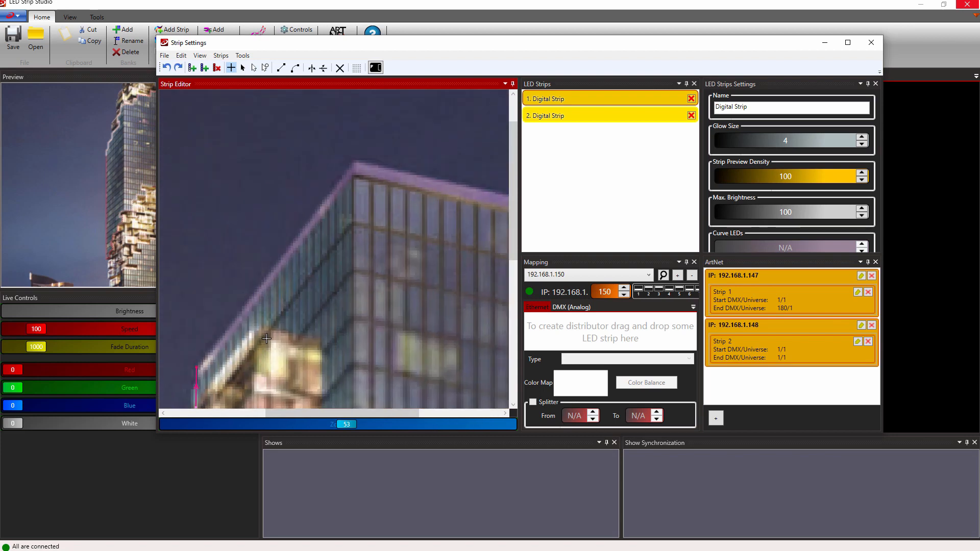
left_click(197, 361)
left_click(356, 162)
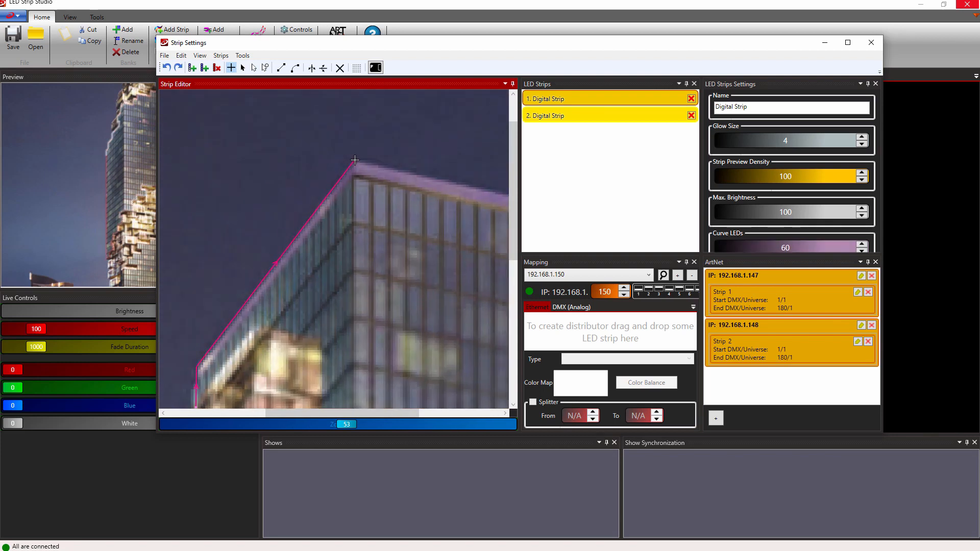
left_click_drag(365, 170, 219, 162)
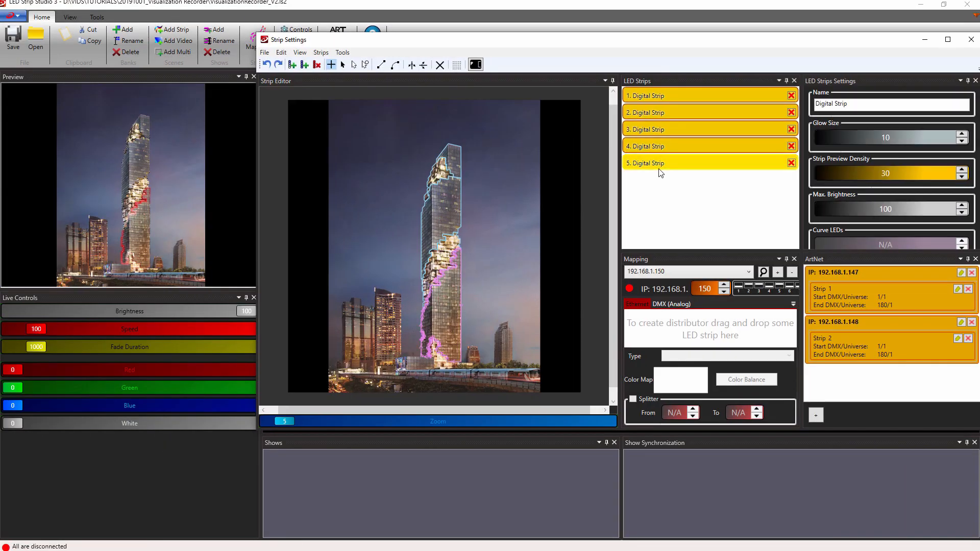
- Set the fifth digital strip's maximum brightness to 50 and check its outline on the tower's lower section
scroll(898, 209, "down", 4)
double_click(898, 209)
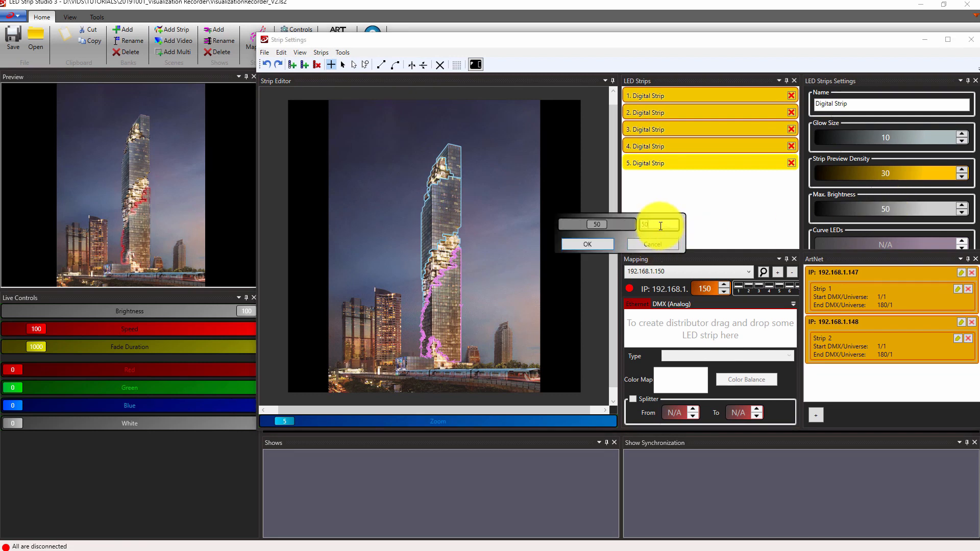
left_click(601, 245)
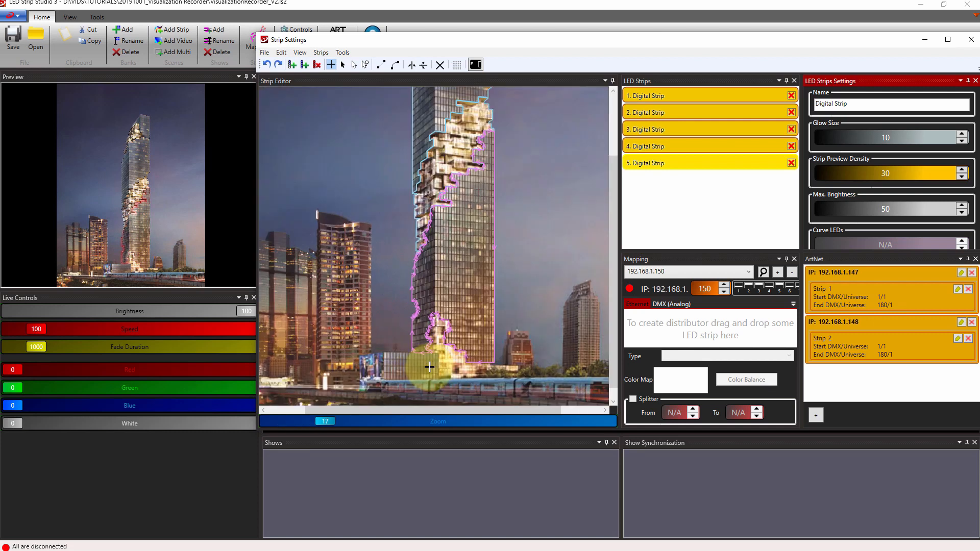
scroll(426, 352, "up", 4)
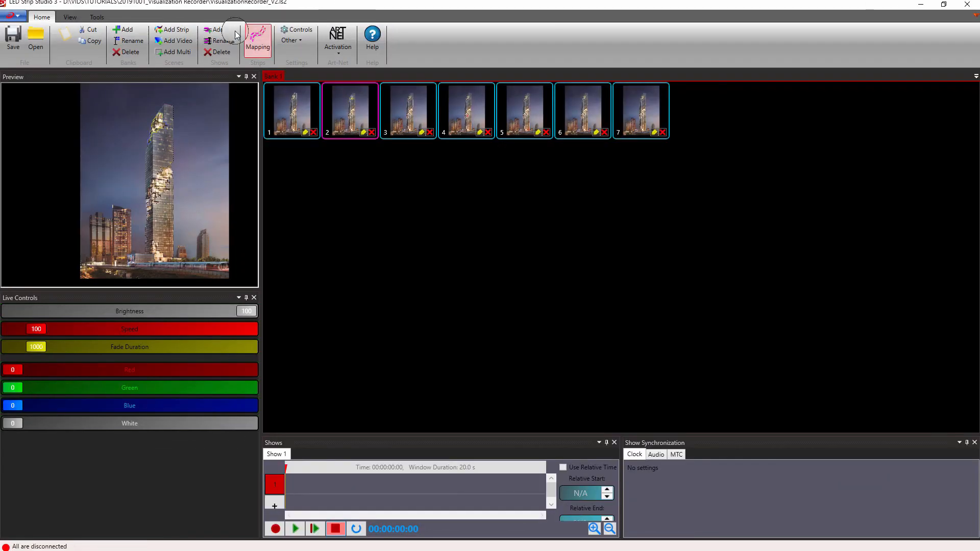
- Add a strip scene after scene 7, name it ALL, and apply the Blue wallpaper animation to the tower's strips
left_click(170, 29)
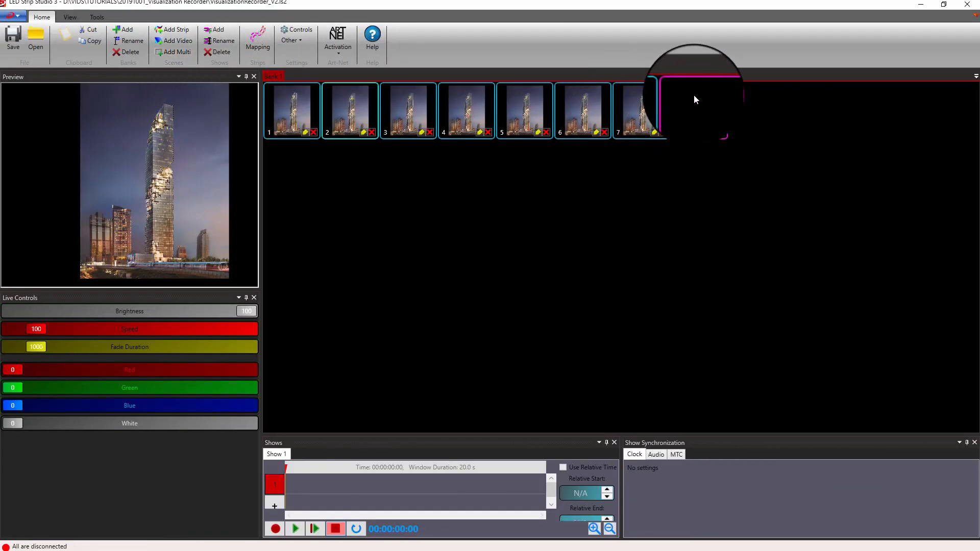
left_click(713, 132)
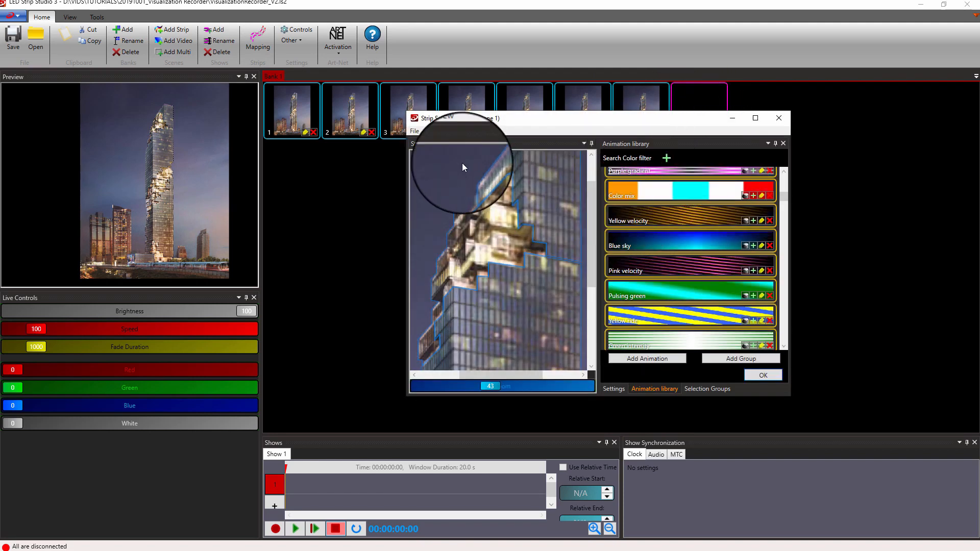
left_click(614, 389)
triple_click(663, 164)
type("ALL")
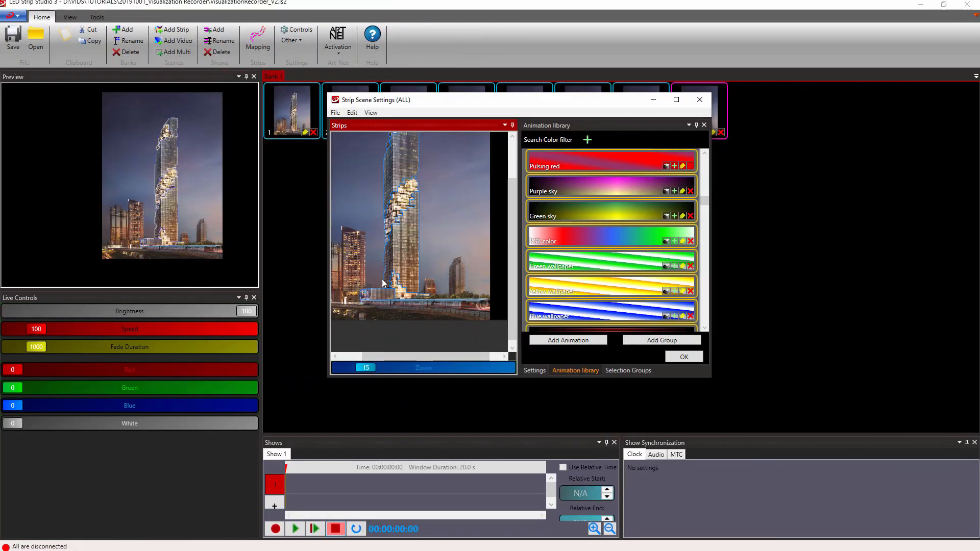
left_click(675, 317)
left_click(485, 311)
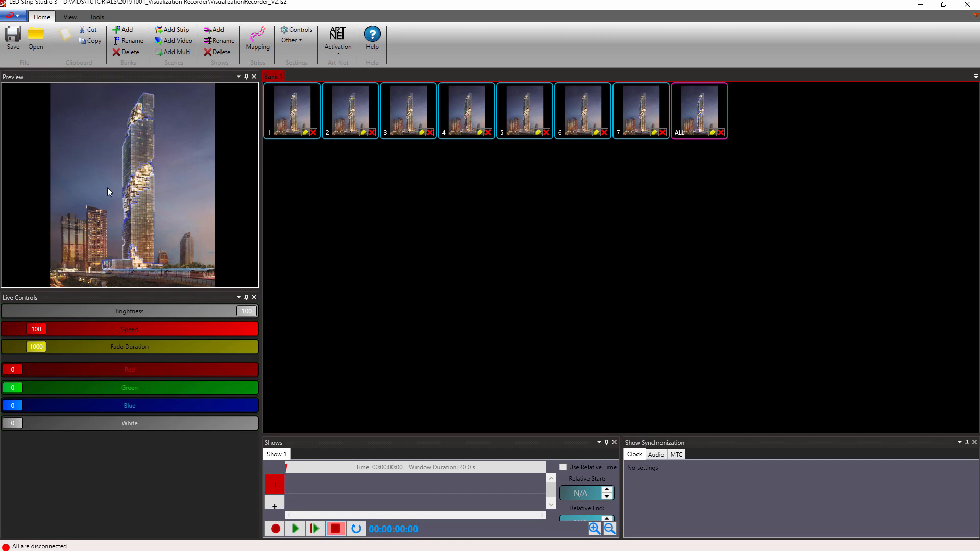
- Render the ALL scene to video with the width/height set to 720 and the repeat count set to 20
left_click(95, 17)
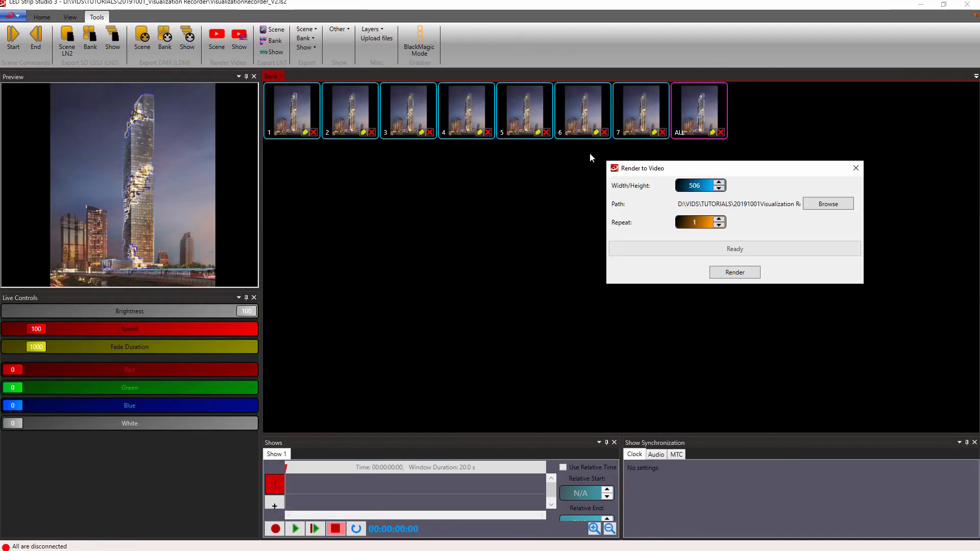
left_click_drag(715, 169, 479, 128)
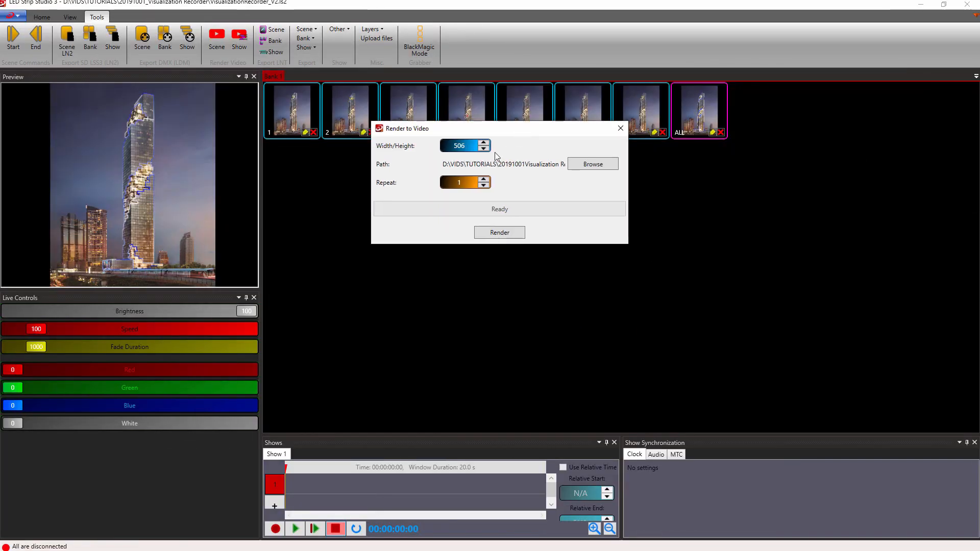
left_click(464, 147)
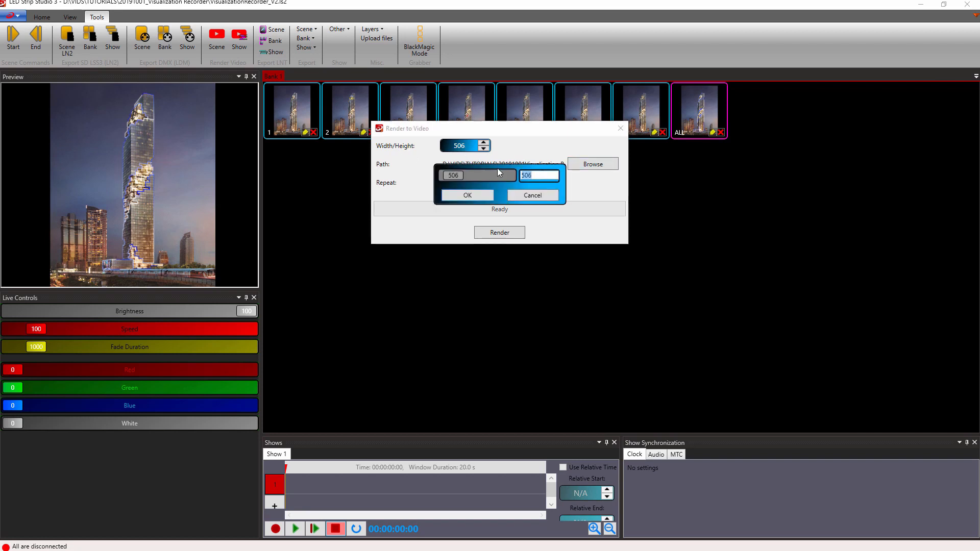
type("720")
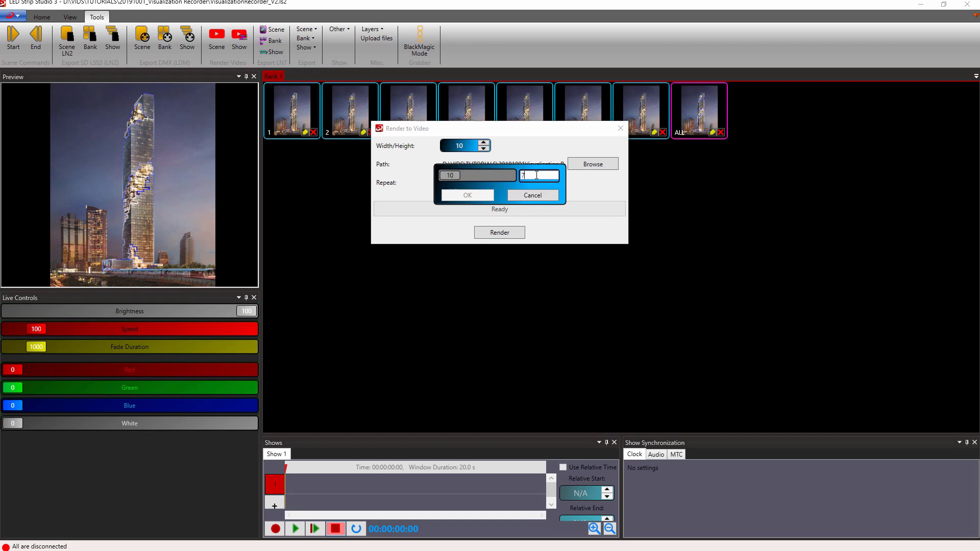
left_click(483, 196)
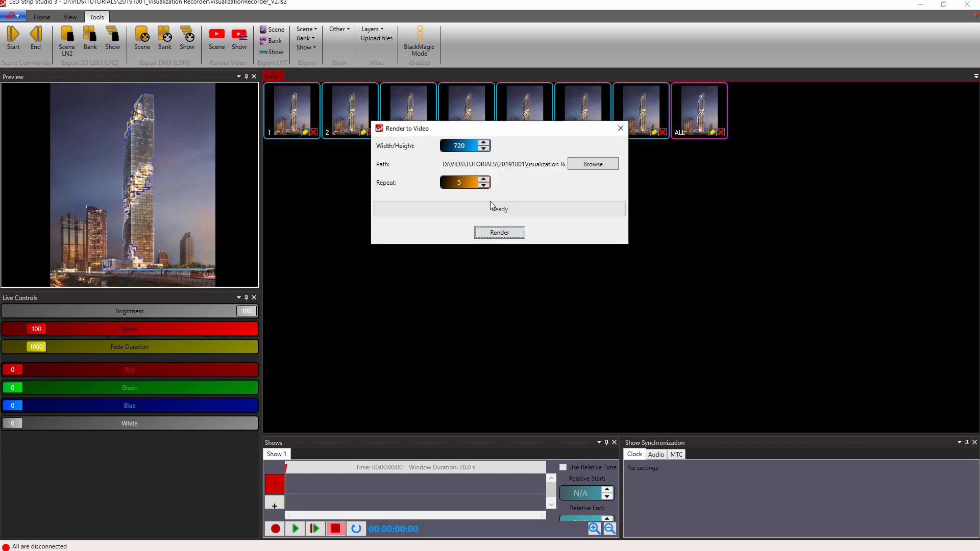
left_click(466, 188)
type("20")
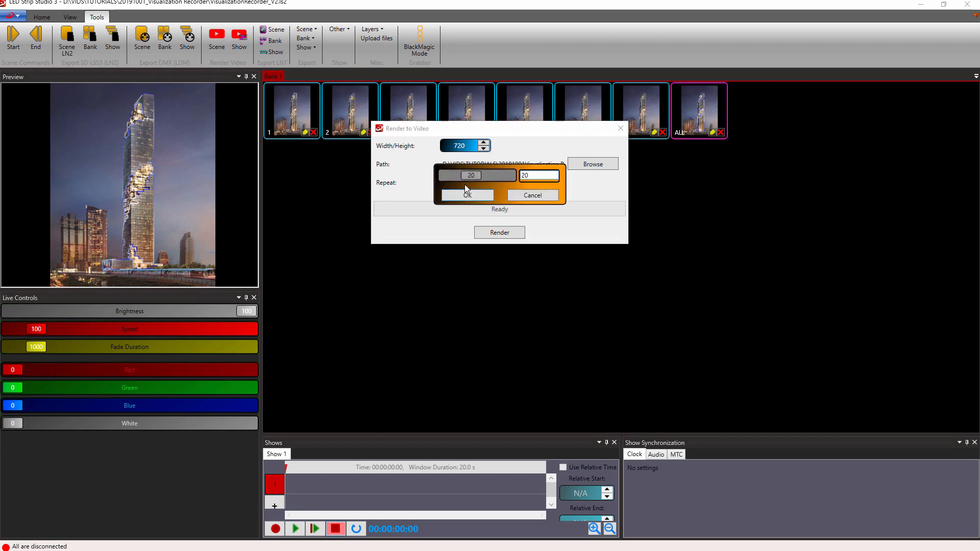
left_click(477, 196)
left_click(501, 233)
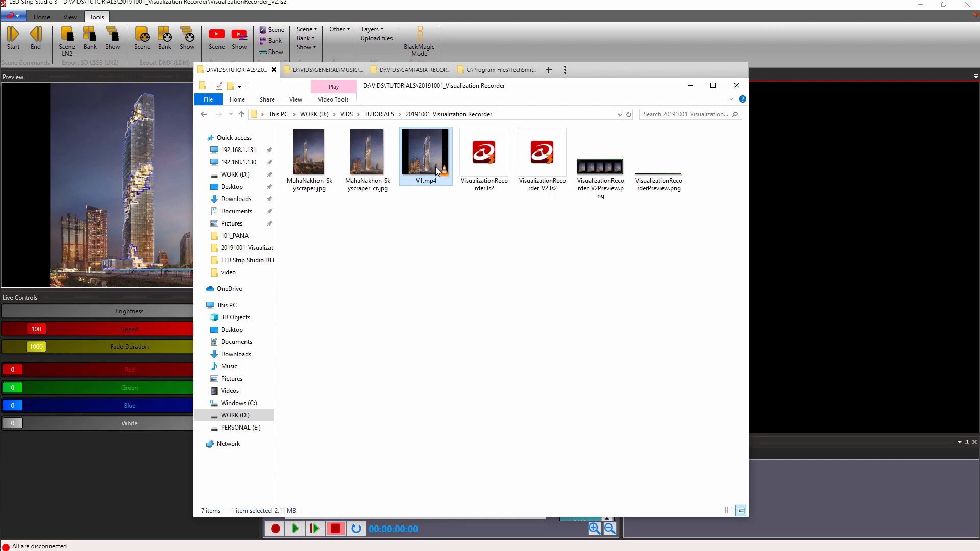
- Switch to File Explorer and play the rendered V1.mp4 from the 20191001_Visualization Recorder folder
double_click(438, 173)
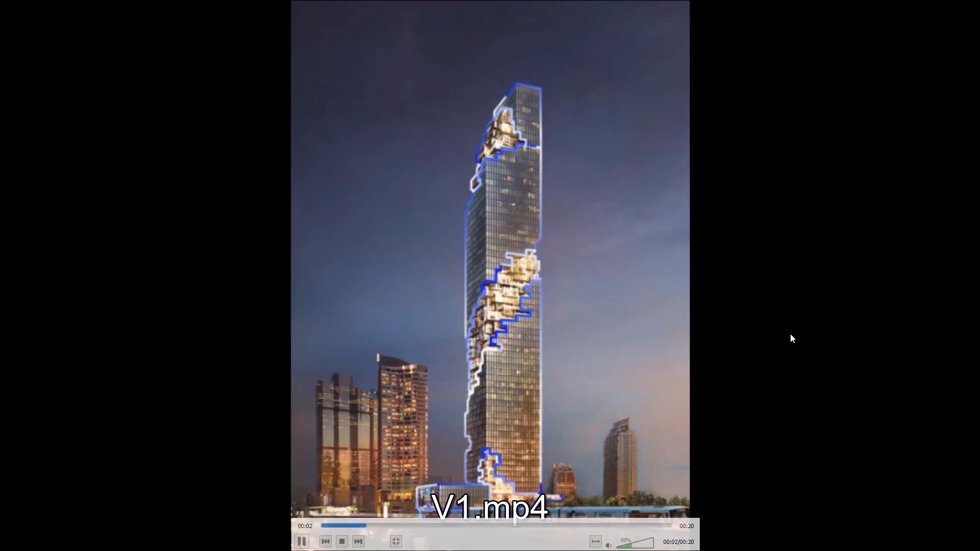